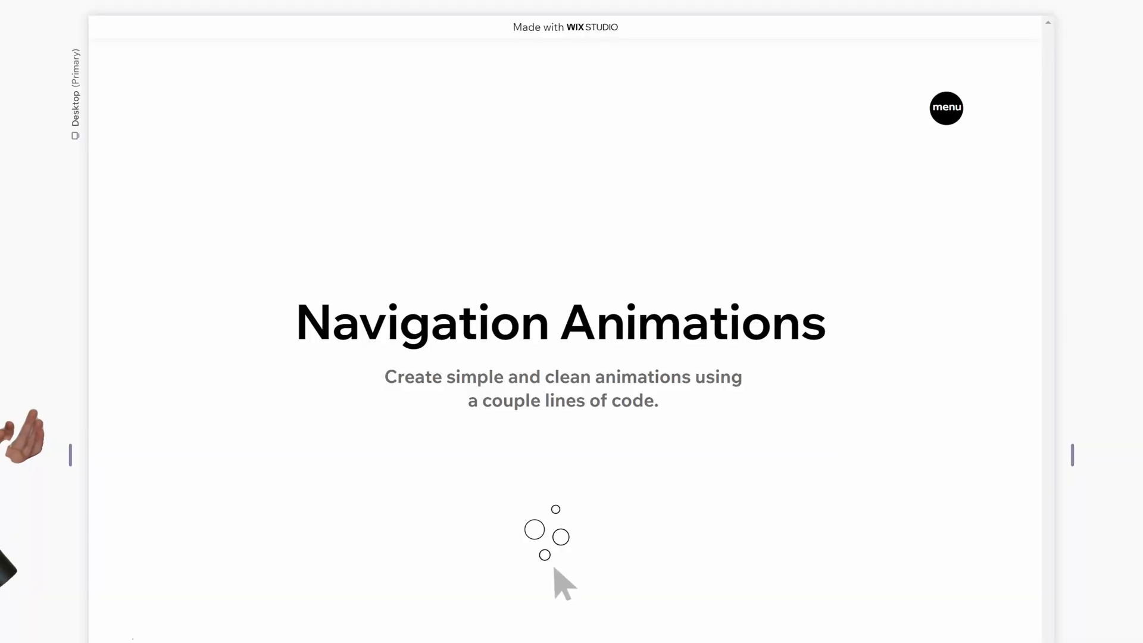
Expand the finished demo's full-screen menu with its round menu button.
{"action": "left_click", "coordinate": [946, 108]}
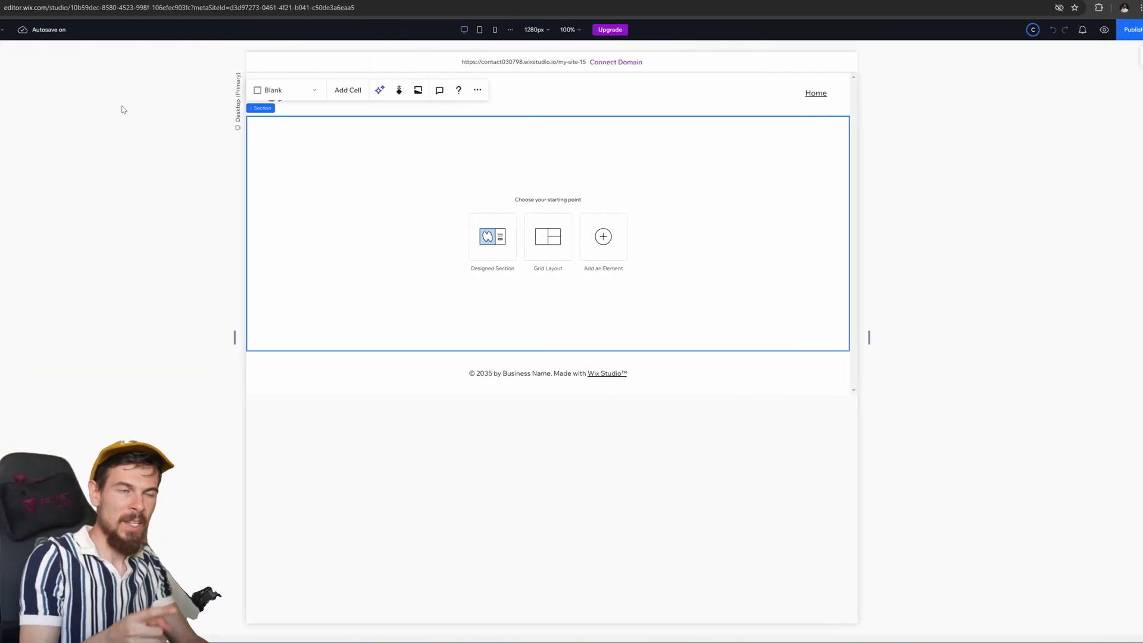
Delete the page header.
{"action": "left_click", "coordinate": [709, 320]}
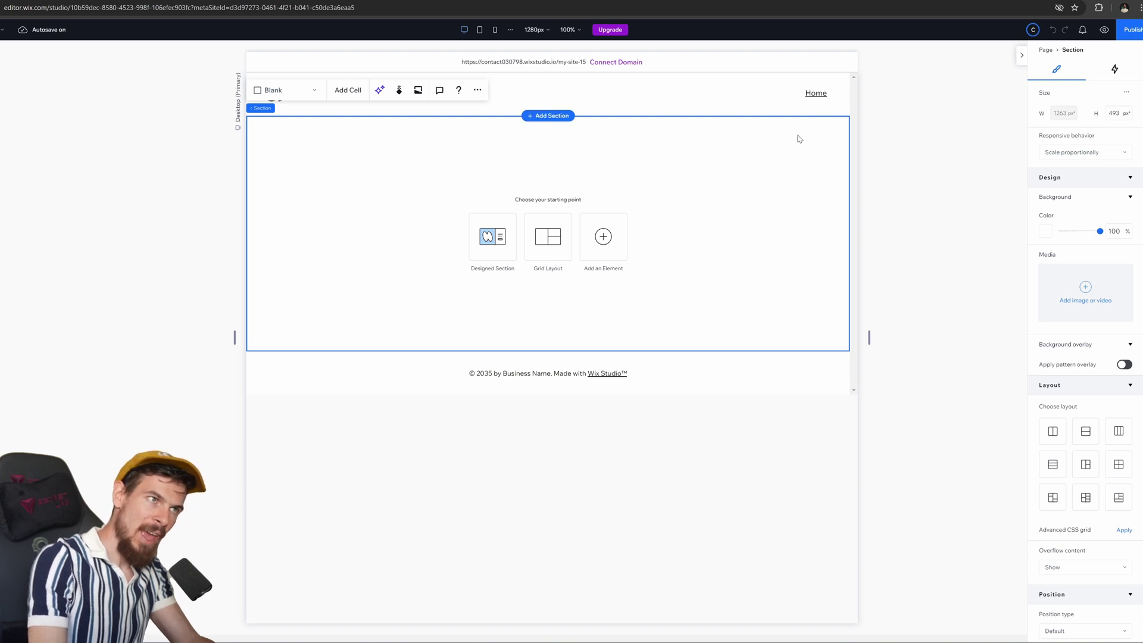
{"action": "left_click", "coordinate": [712, 105]}
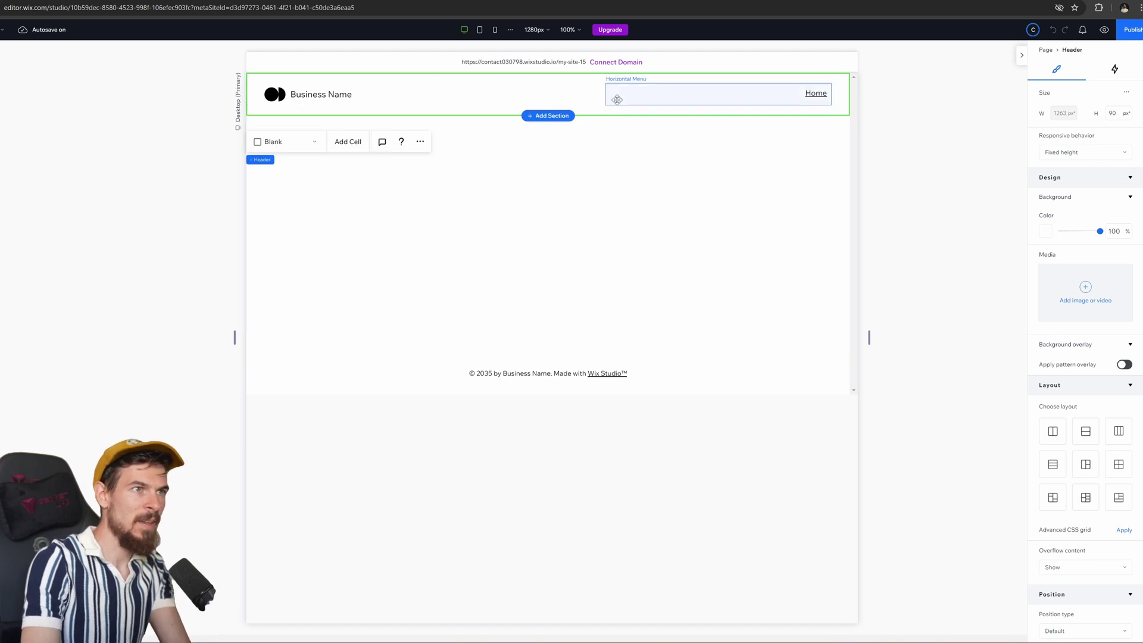
{"action": "key", "text": "Delete"}
Stretch the empty section to 928 px tall and drop a Title element onto it.
{"action": "left_click_drag", "start_coordinate": [643, 306], "coordinate": [651, 515]}
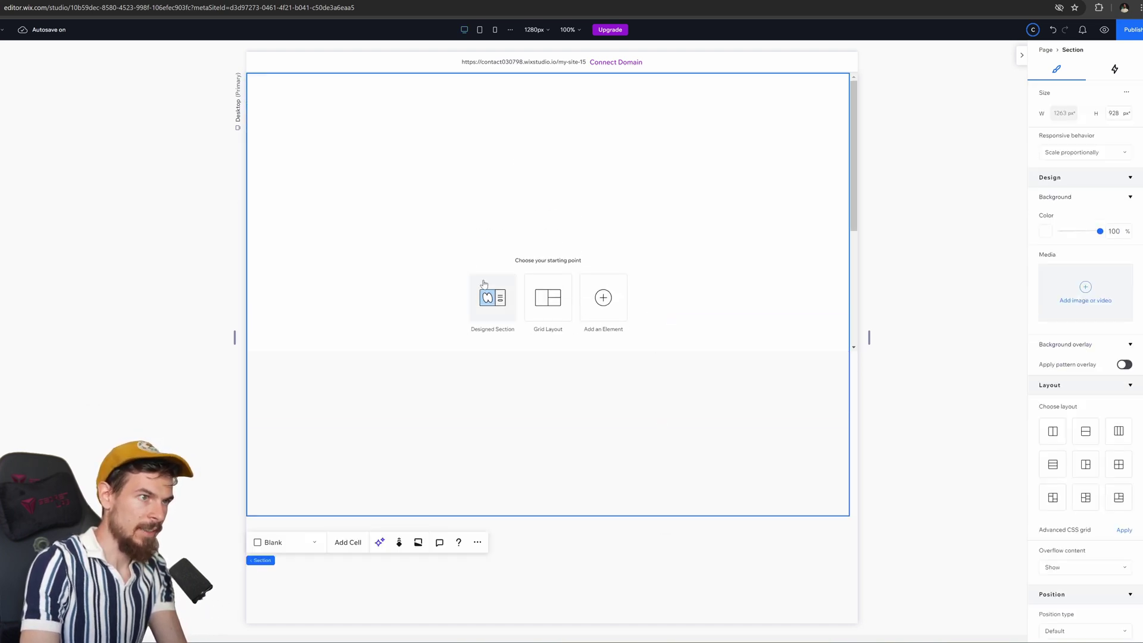
{"action": "left_click", "coordinate": [11, 54]}
{"action": "left_click_drag", "start_coordinate": [109, 97], "coordinate": [554, 198]}
Retype the title as 'Navigation Animations', widen it to one line and centre it.
{"action": "double_click", "coordinate": [553, 198]}
{"action": "type", "text": "N"}
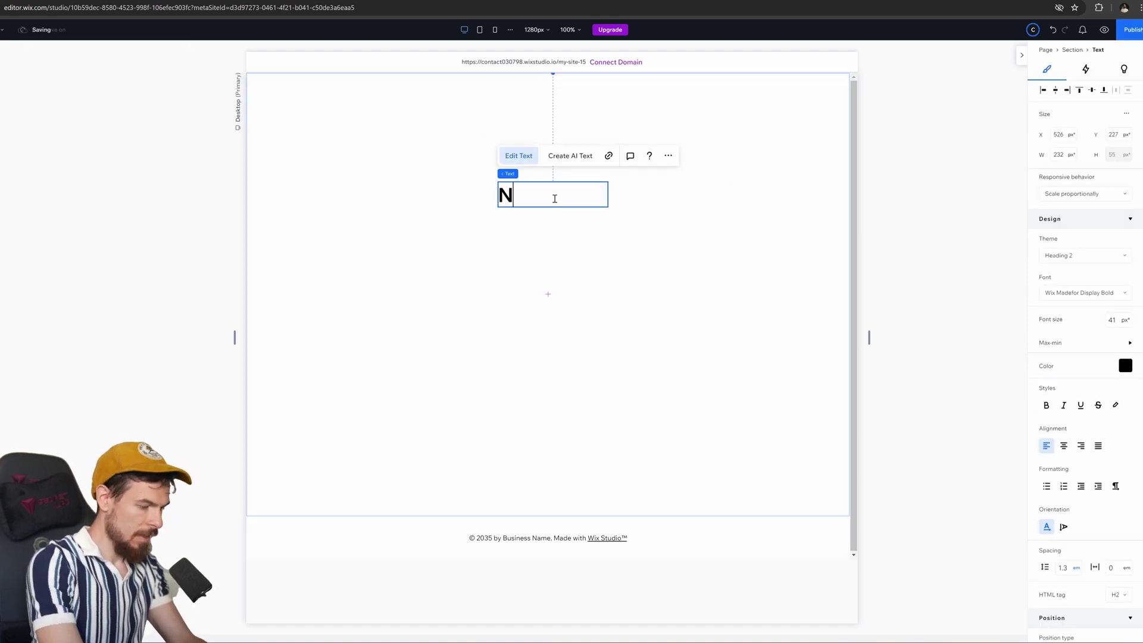
{"action": "type", "text": "avggation"}
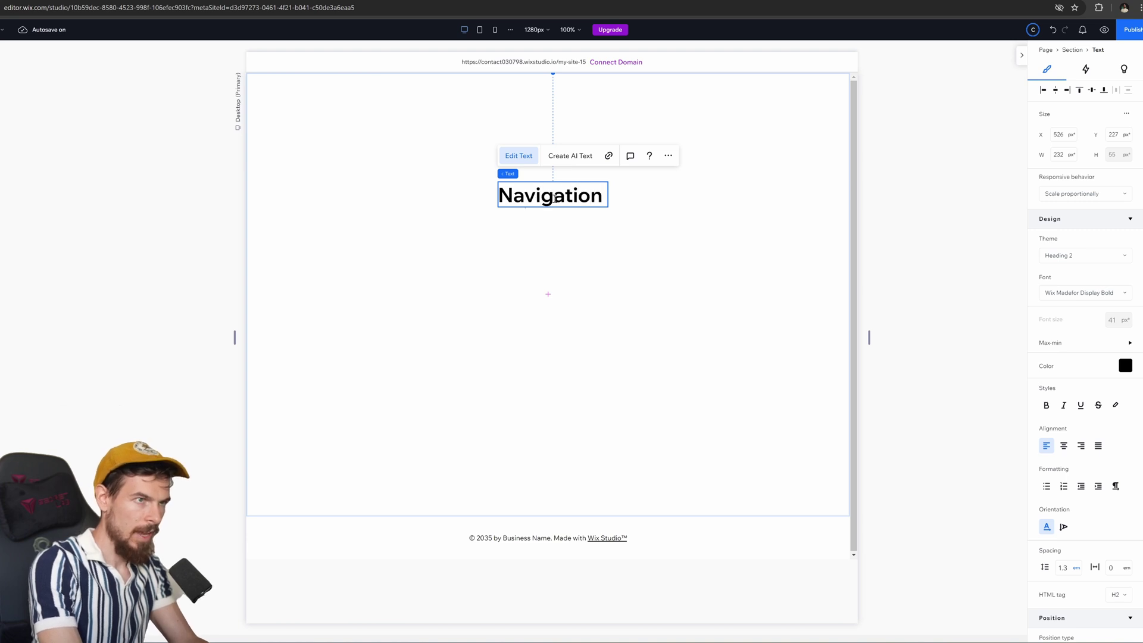
{"action": "type", "text": " Animations"}
{"action": "key", "text": "Return"}
{"action": "left_click", "coordinate": [666, 265]}
{"action": "left_click", "coordinate": [602, 221]}
{"action": "left_click_drag", "start_coordinate": [608, 221], "coordinate": [741, 222]}
{"action": "left_click_drag", "start_coordinate": [689, 197], "coordinate": [574, 307]}
Duplicate the heading and retype the copy as 'Create simple and clean animations using 2-3 lines'.
{"action": "key", "text": "ctrl+d"}
{"action": "double_click", "coordinate": [575, 308]}
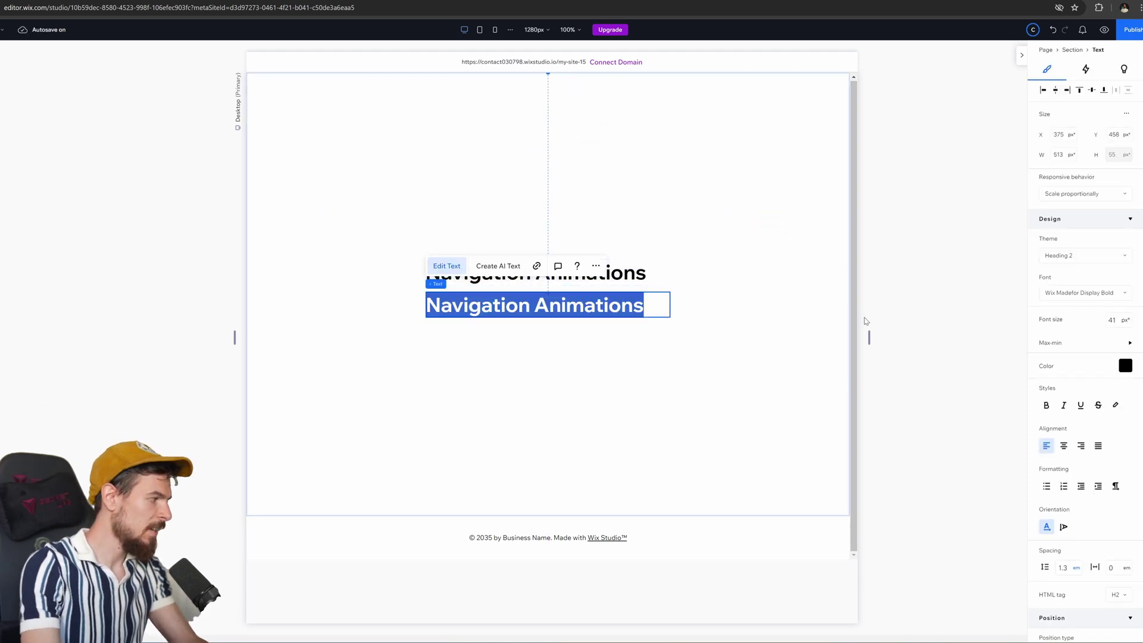
{"action": "type", "text": "Create simple"}
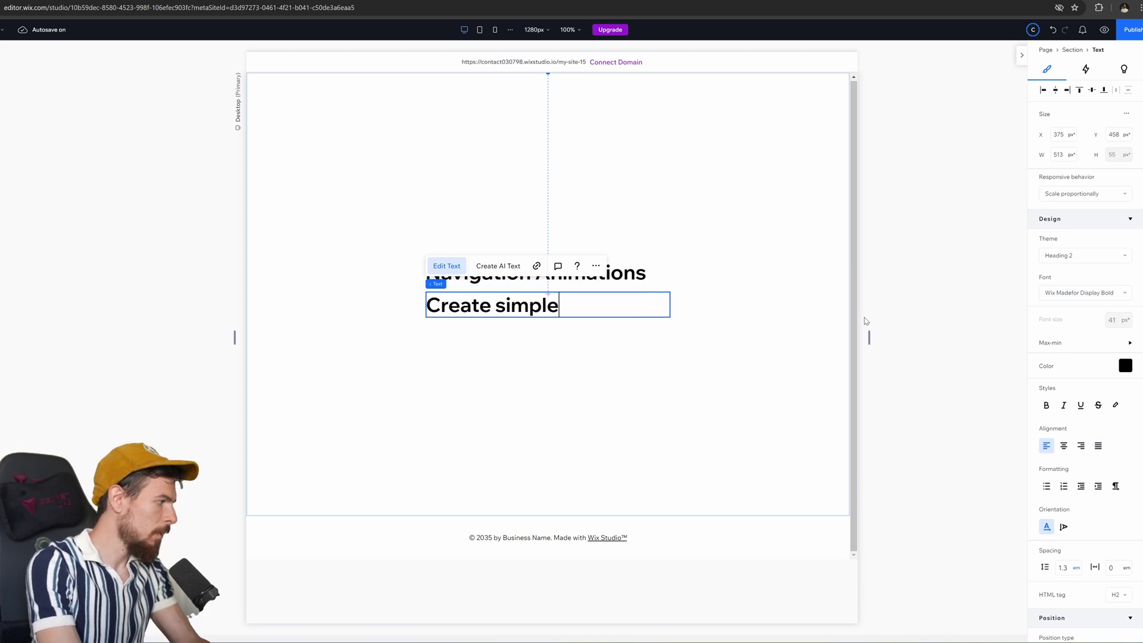
{"action": "type", "text": " and clean ani"}
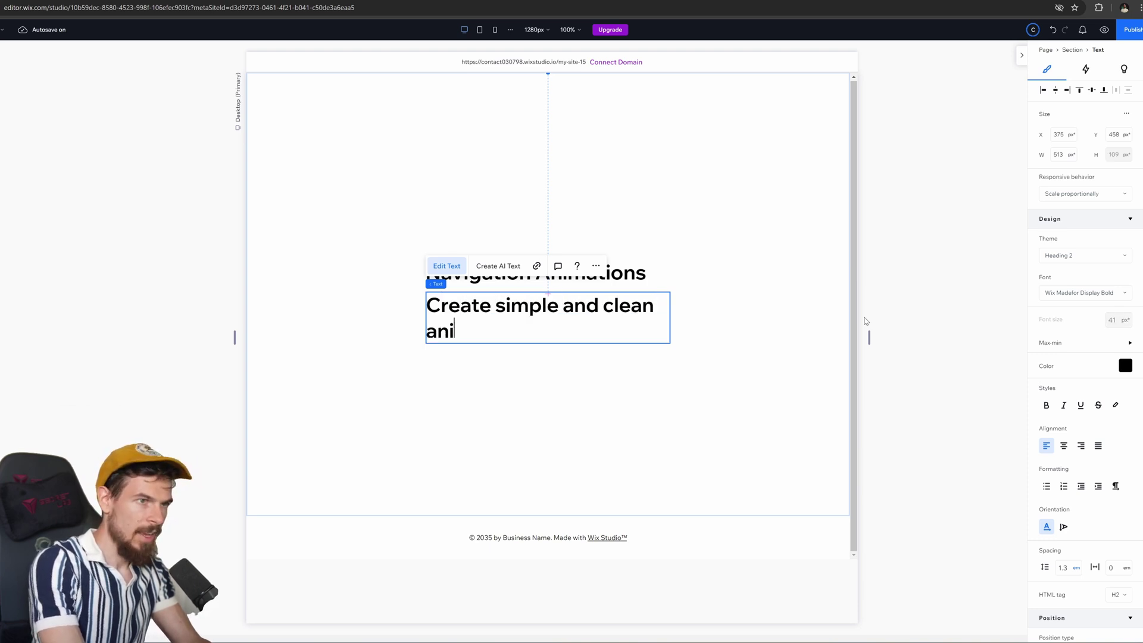
{"action": "type", "text": "mations using 2-3 lines"}
{"action": "key", "text": "Return"}
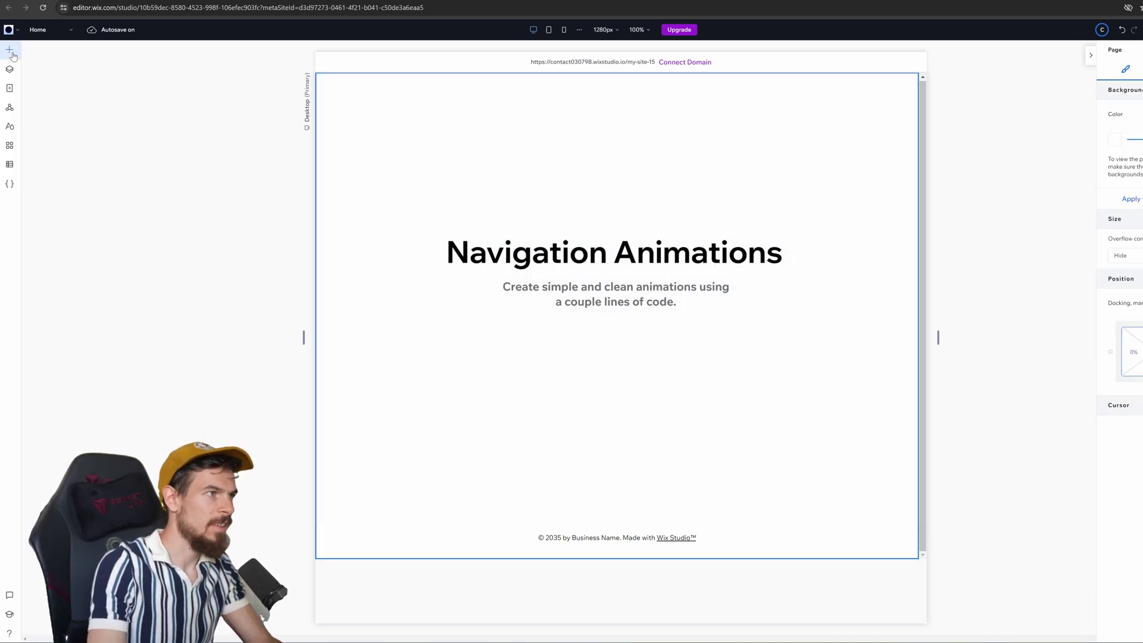
{"action": "left_click", "coordinate": [11, 51]}
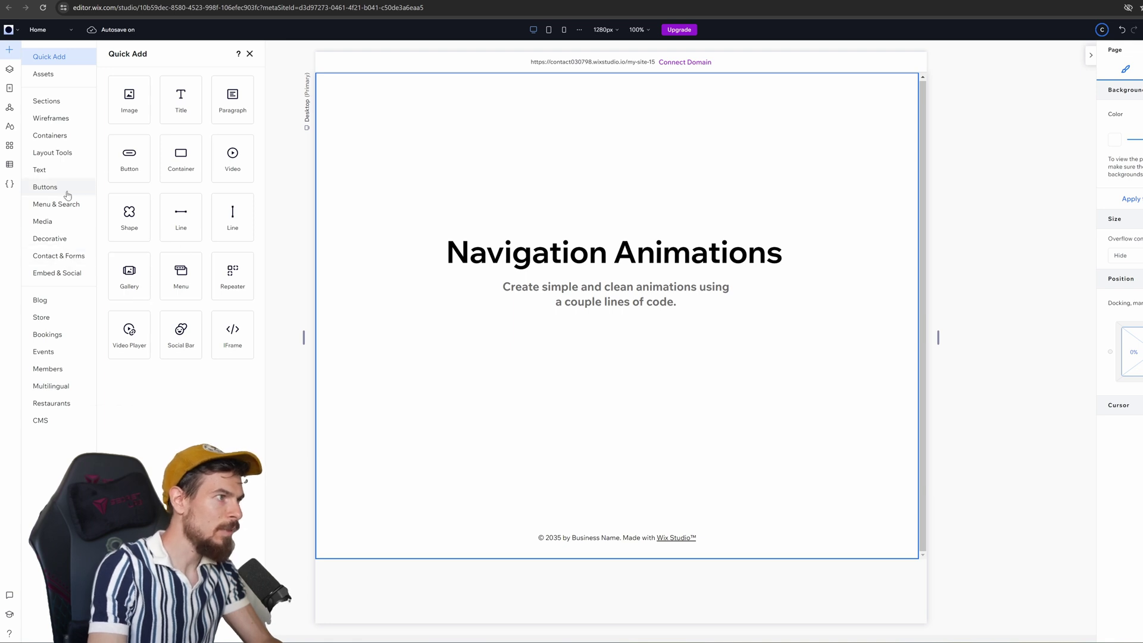
Place an Embed & Social Lottie Animation under the subtitle and browse LottieFiles for alternatives.
{"action": "left_click", "coordinate": [72, 275]}
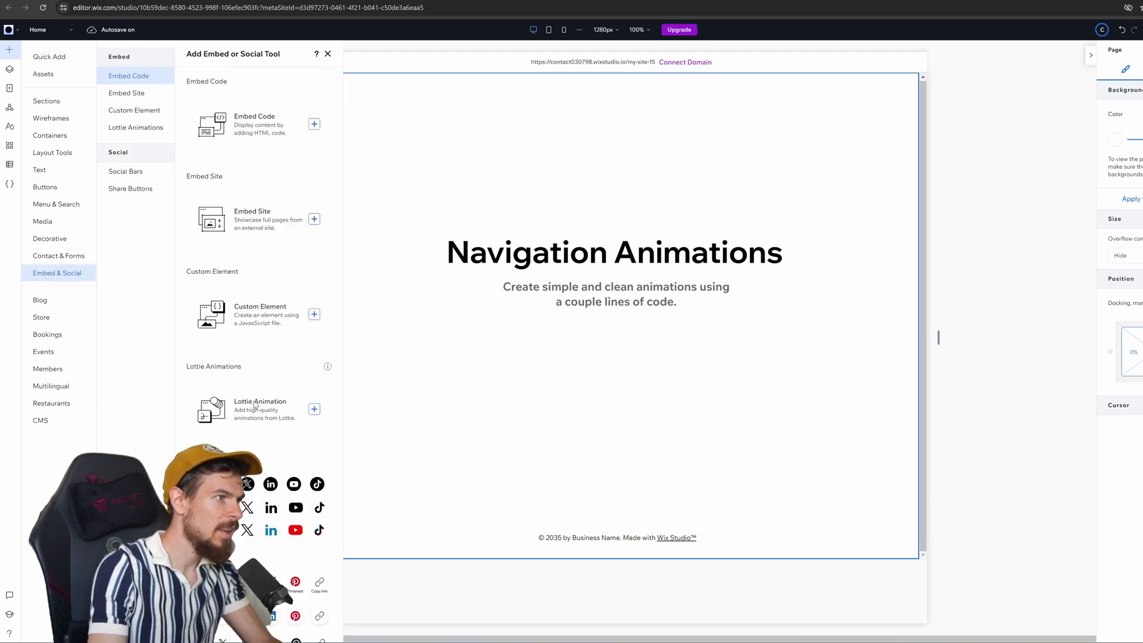
{"action": "left_click_drag", "start_coordinate": [257, 409], "coordinate": [620, 381]}
{"action": "left_click", "coordinate": [618, 283]}
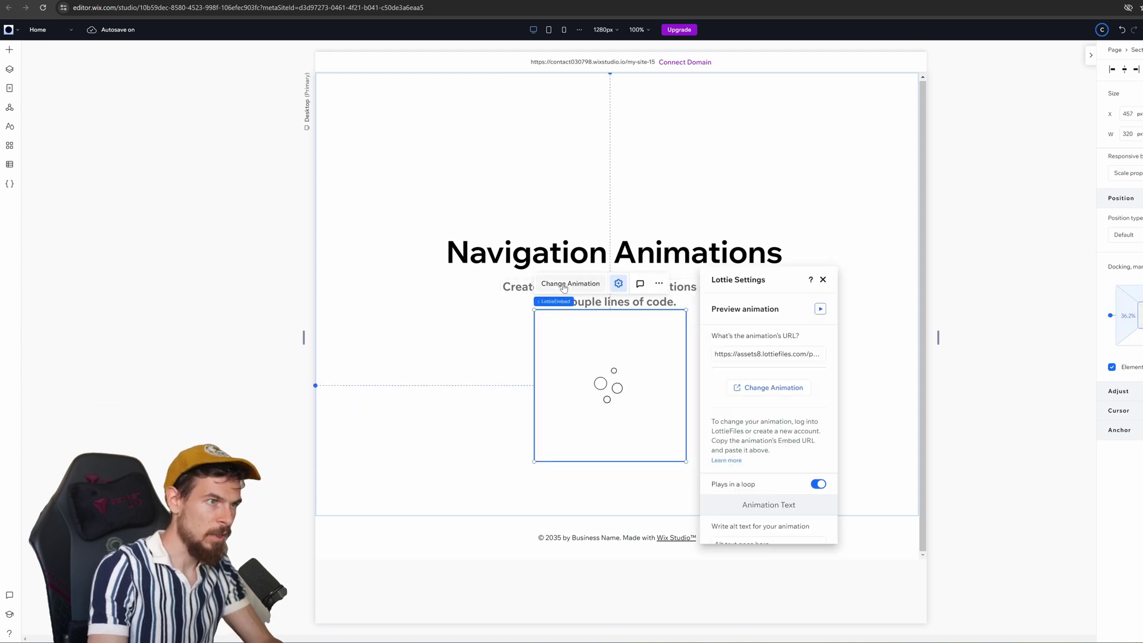
{"action": "left_click", "coordinate": [769, 387]}
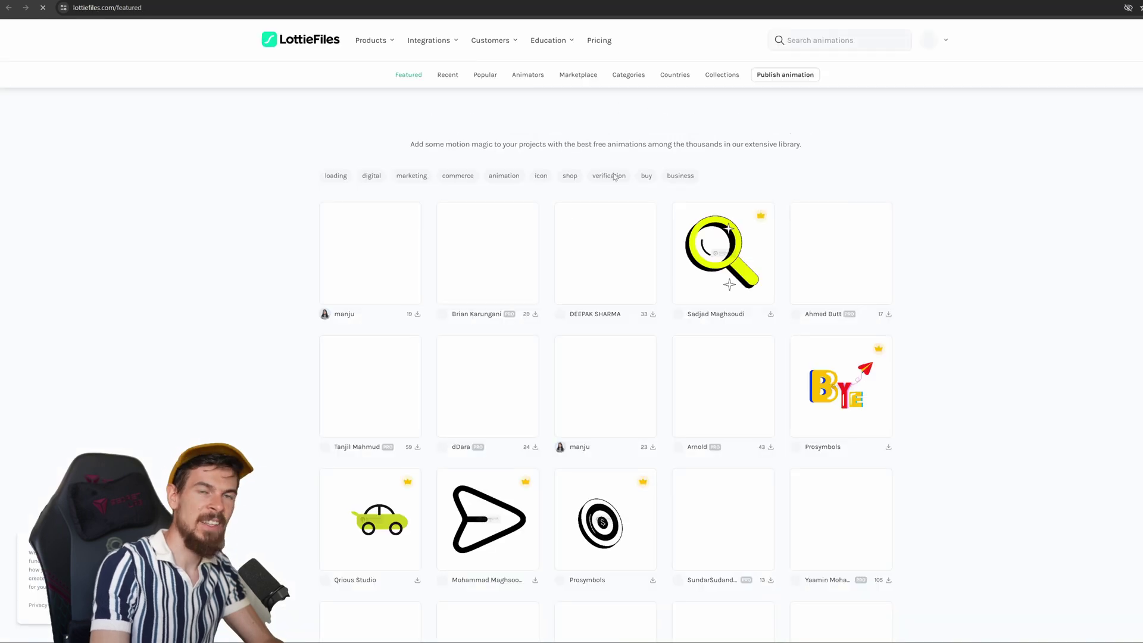
{"action": "scroll", "coordinate": [649, 244], "scroll_direction": "down", "scroll_amount": 8}
{"action": "scroll", "coordinate": [649, 244], "scroll_direction": "up", "scroll_amount": 2}
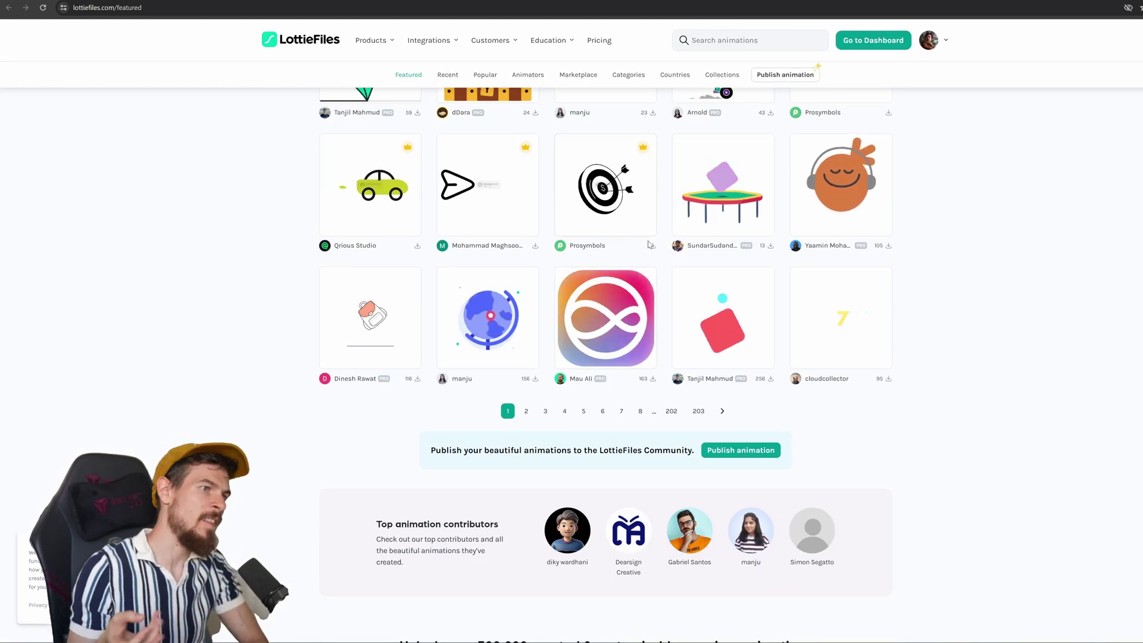
{"action": "key", "text": "ctrl+w"}
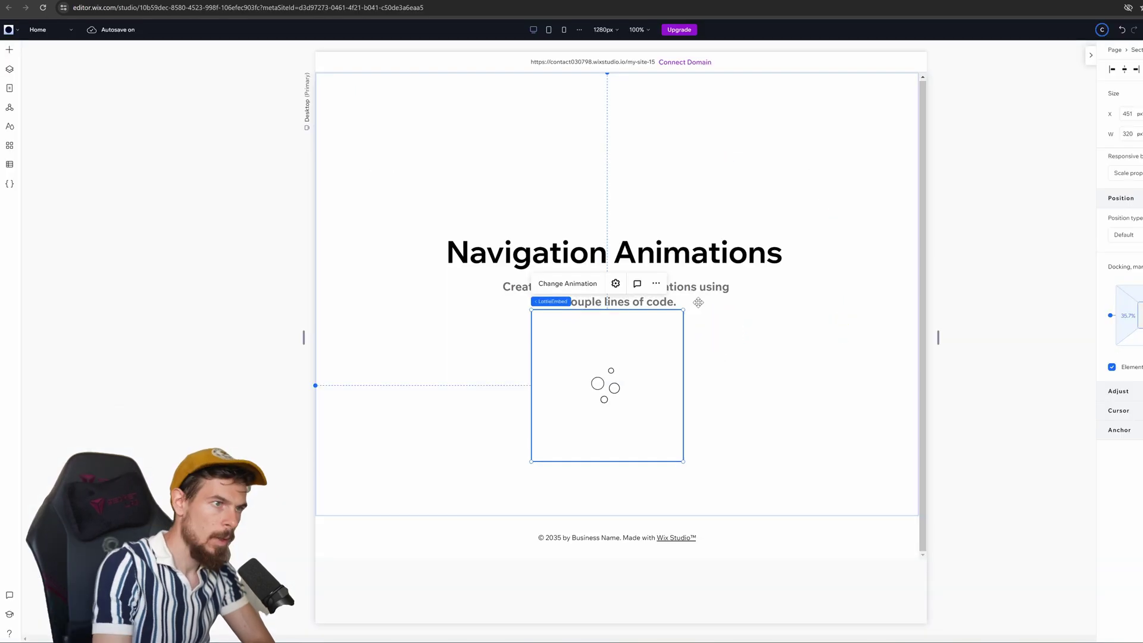
Preview the page to check the bubbles Lottie animation, then return to editing.
{"action": "left_click", "coordinate": [1027, 257]}
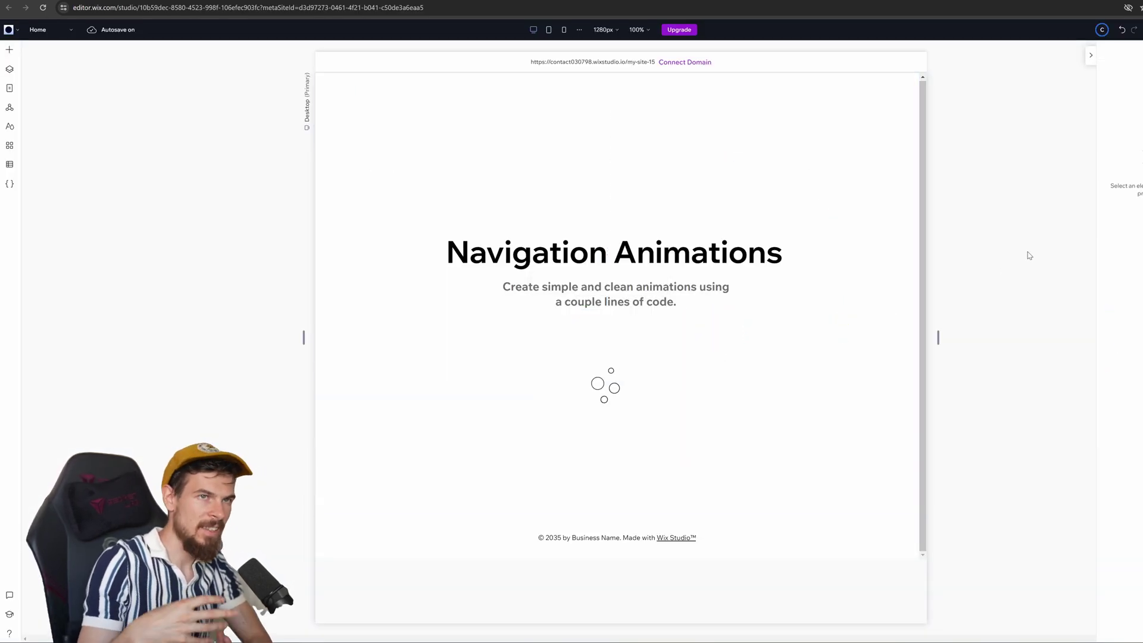
{"action": "key", "text": "ctrl+shift+p"}
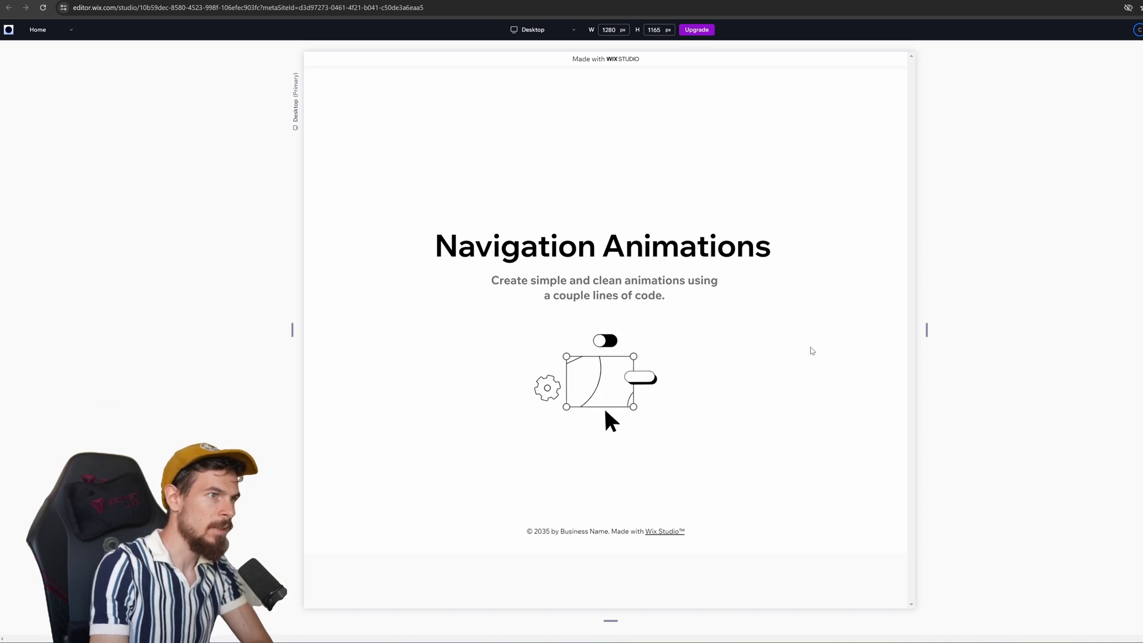
{"action": "key", "text": "ctrl+shift+p"}
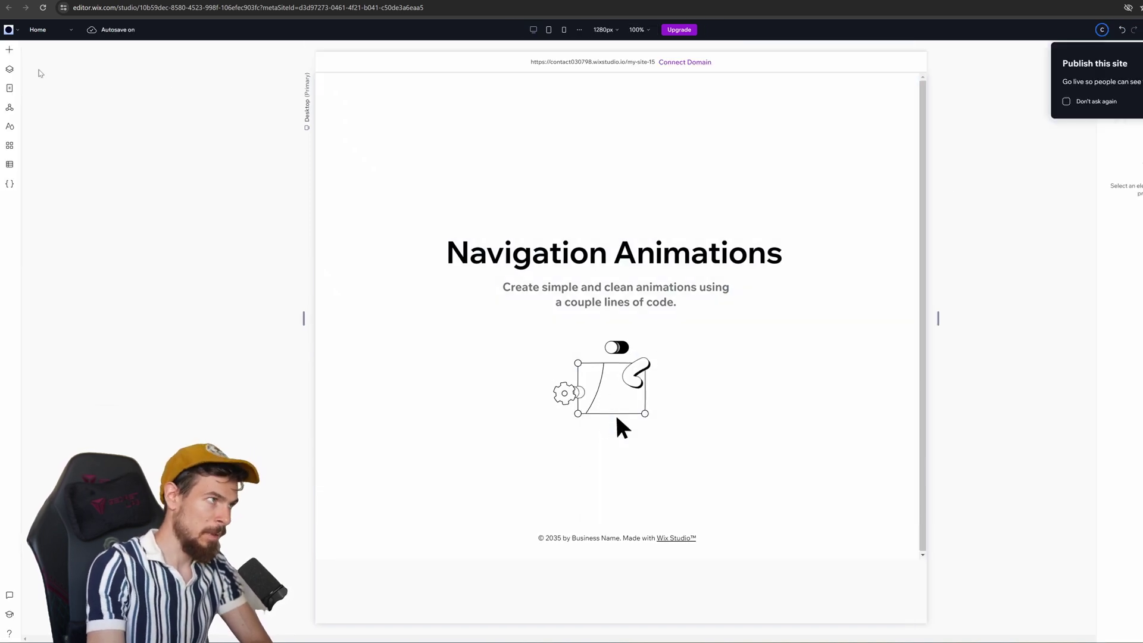
{"action": "left_click", "coordinate": [9, 71]}
{"action": "left_click", "coordinate": [9, 51]}
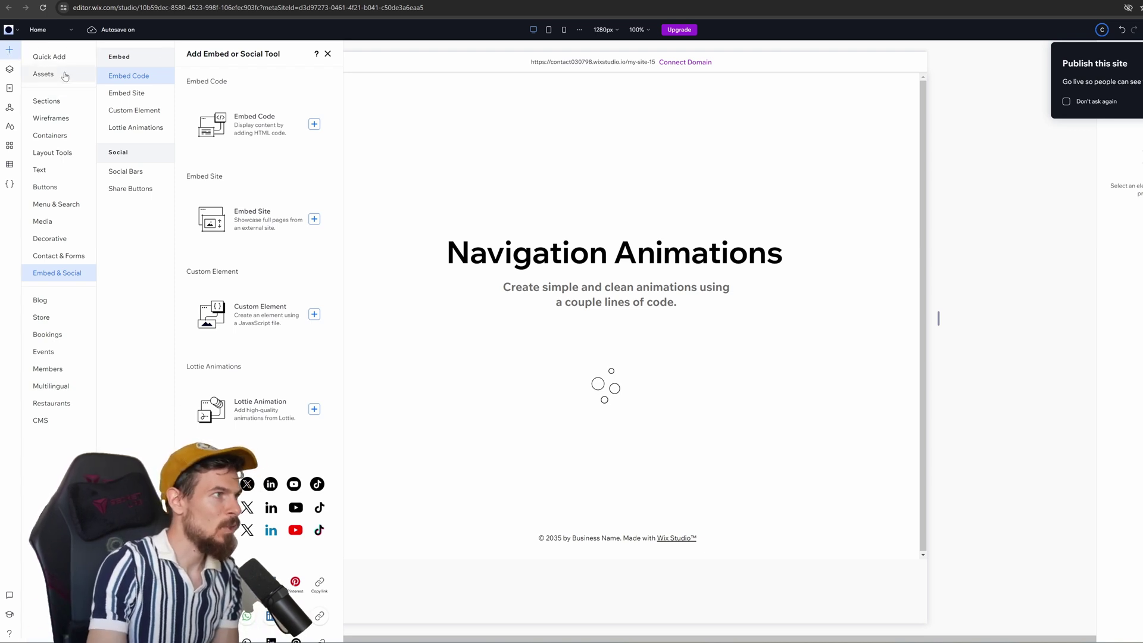
Add a full-width black container over the section and drop a Title inside it.
{"action": "left_click", "coordinate": [58, 101]}
{"action": "left_click", "coordinate": [64, 62]}
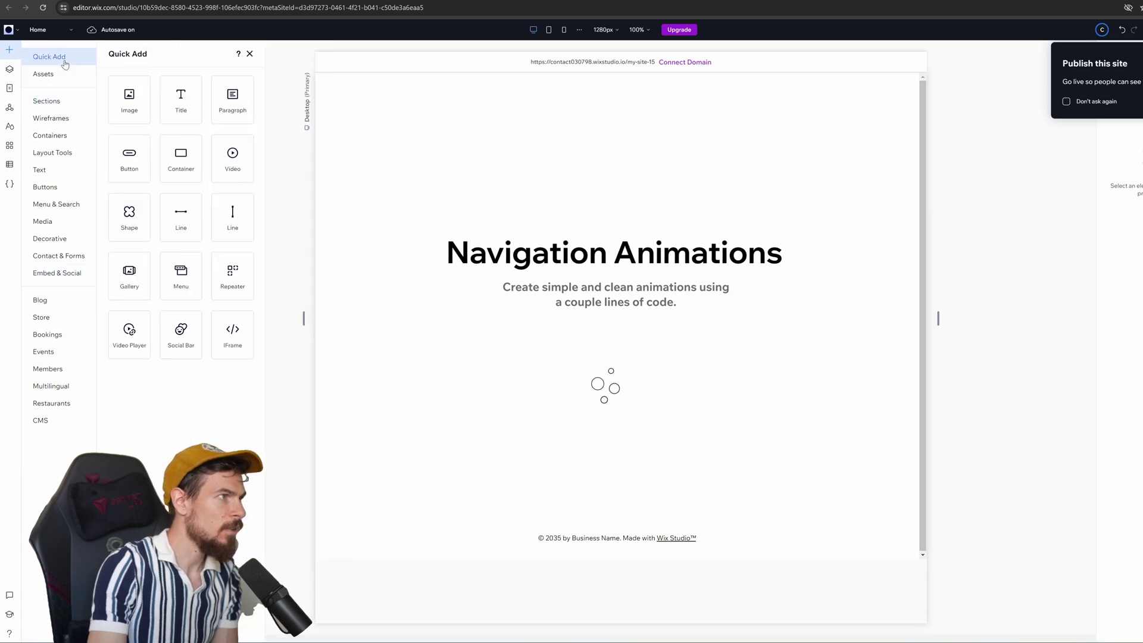
{"action": "left_click_drag", "start_coordinate": [184, 167], "coordinate": [597, 176]}
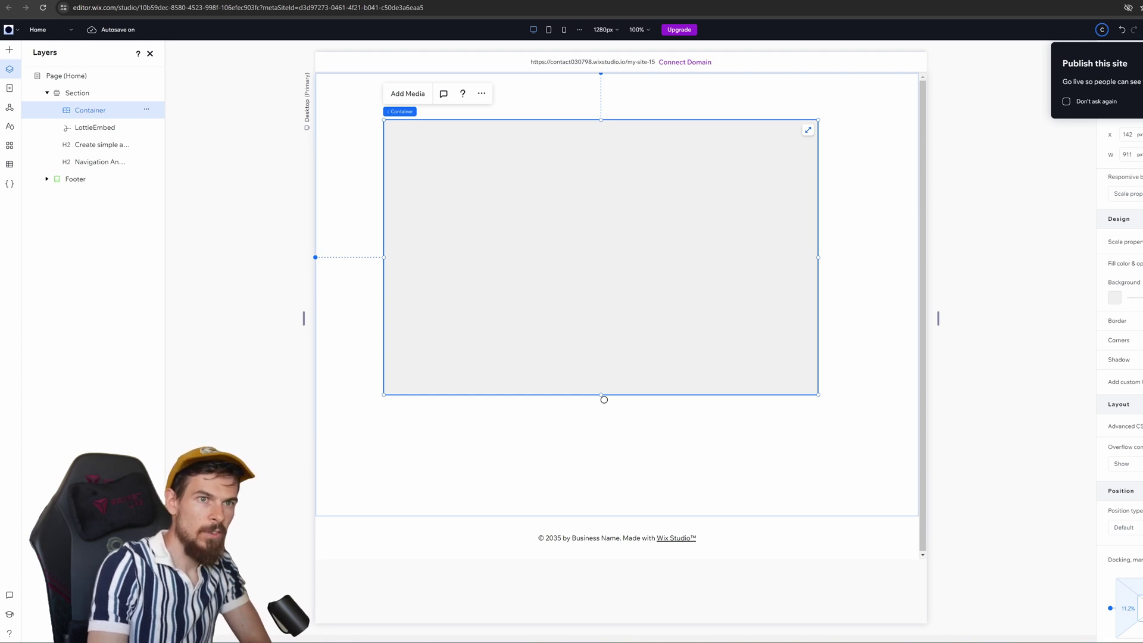
{"action": "left_click", "coordinate": [1115, 298]}
{"action": "left_click", "coordinate": [1122, 439]}
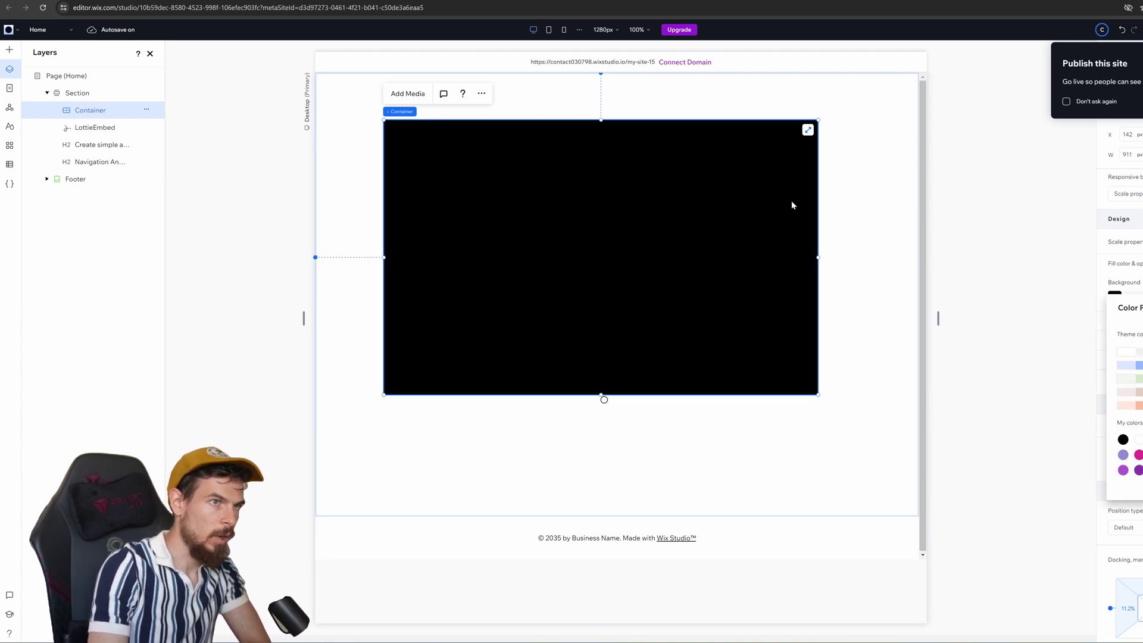
{"action": "left_click", "coordinate": [689, 228]}
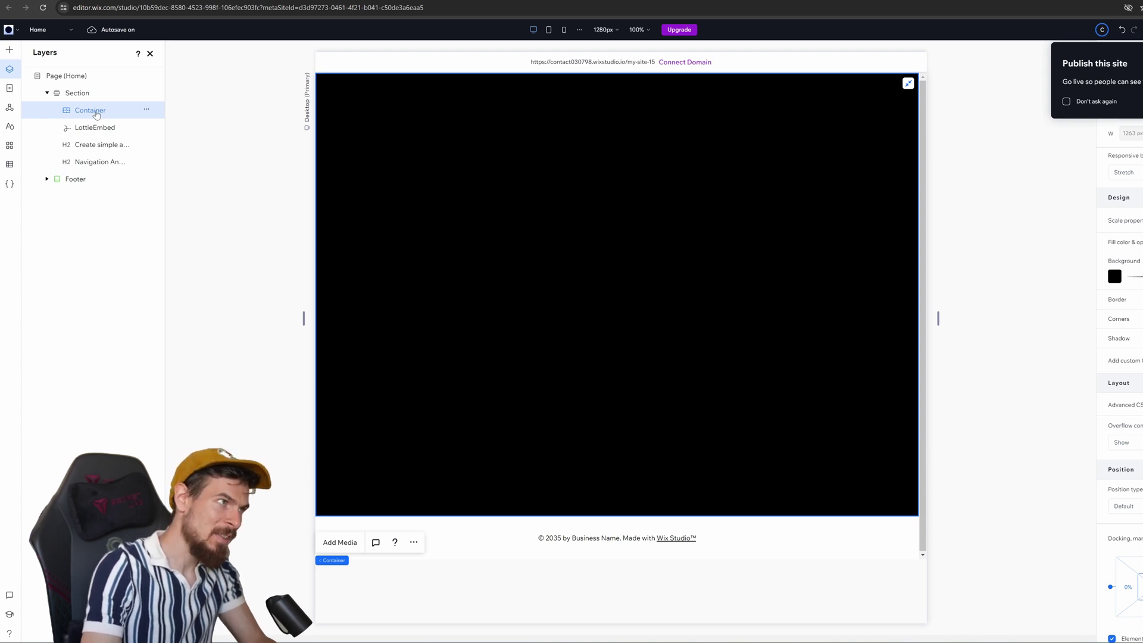
{"action": "left_click", "coordinate": [10, 50]}
{"action": "left_click_drag", "start_coordinate": [184, 111], "coordinate": [471, 191]}
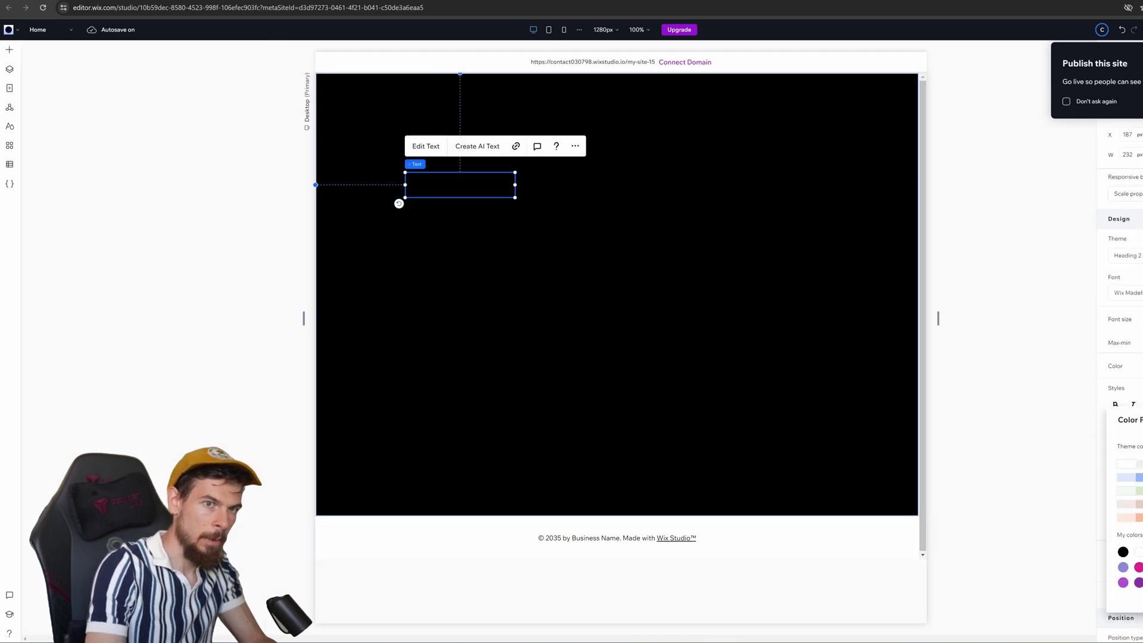
Make the title white, retype it 'Our Projects and Portfolio' and widen it to one line.
{"action": "left_click", "coordinate": [1128, 469]}
{"action": "left_click", "coordinate": [480, 188]}
{"action": "double_click", "coordinate": [483, 178]}
{"action": "double_click", "coordinate": [485, 185]}
{"action": "triple_click", "coordinate": [500, 185]}
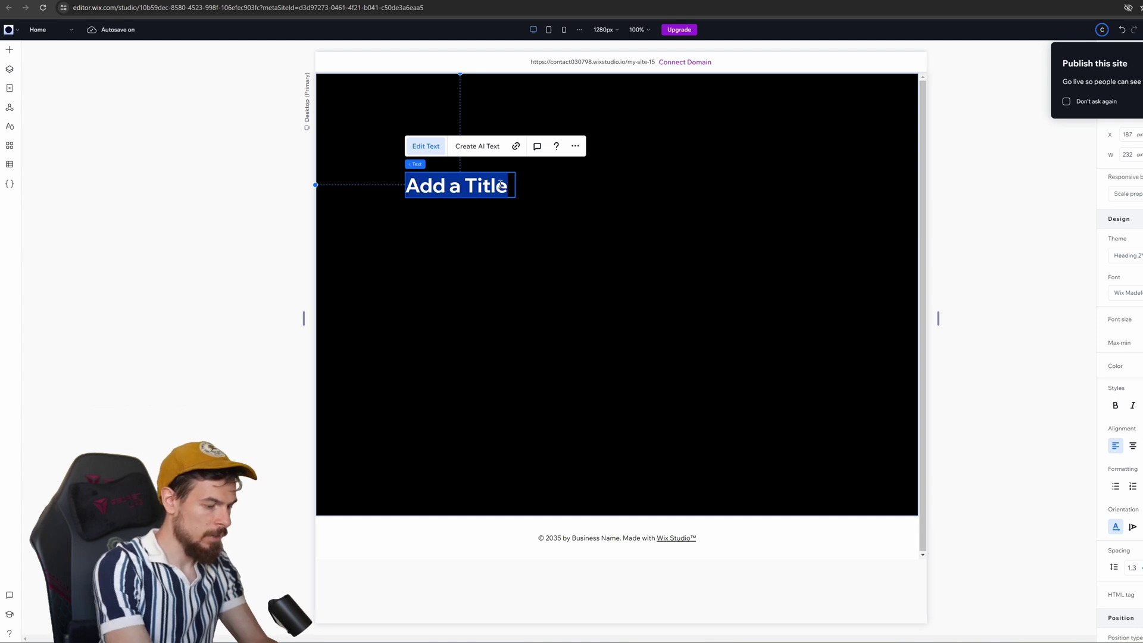
{"action": "type", "text": "Our Projects and Po"}
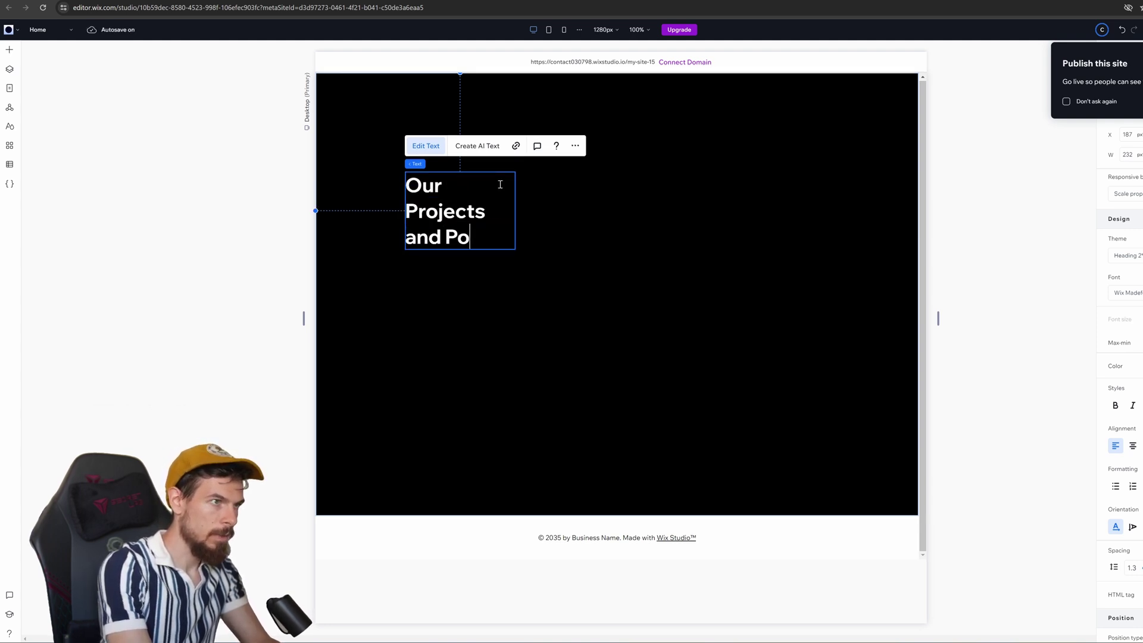
{"action": "type", "text": "rtfolio"}
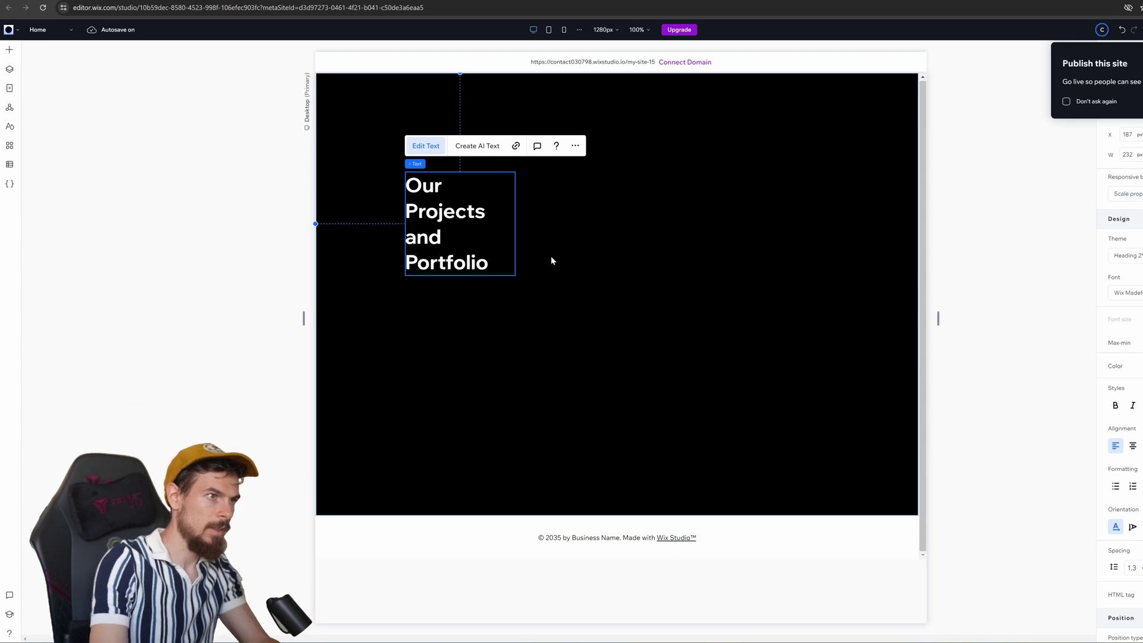
{"action": "left_click_drag", "start_coordinate": [517, 223], "coordinate": [664, 228]}
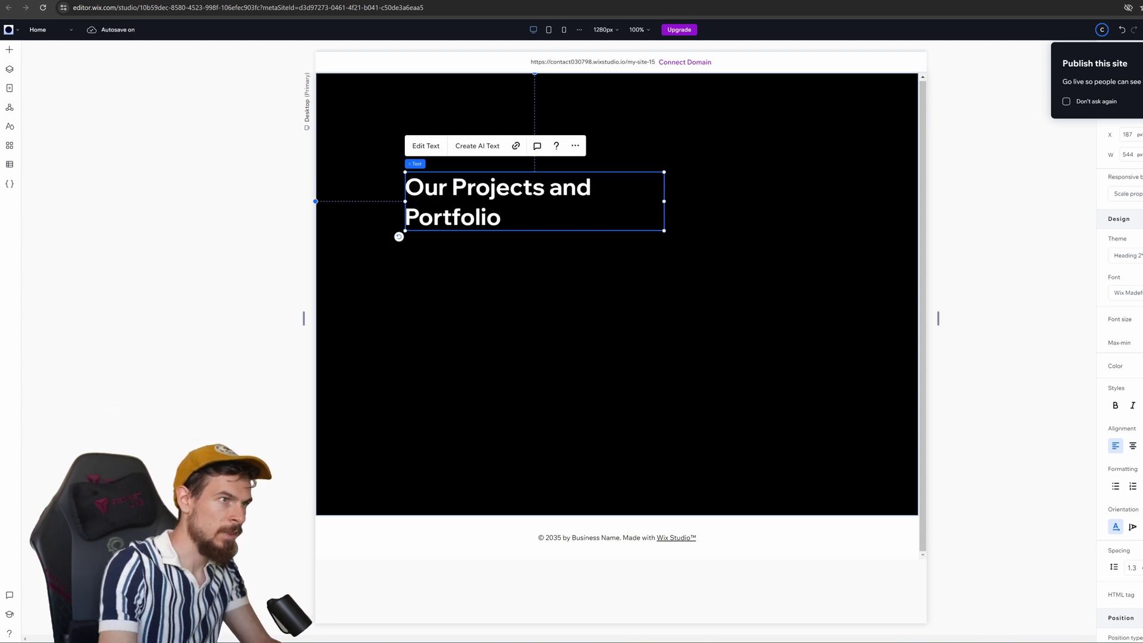
{"action": "left_click_drag", "start_coordinate": [664, 201], "coordinate": [709, 204]}
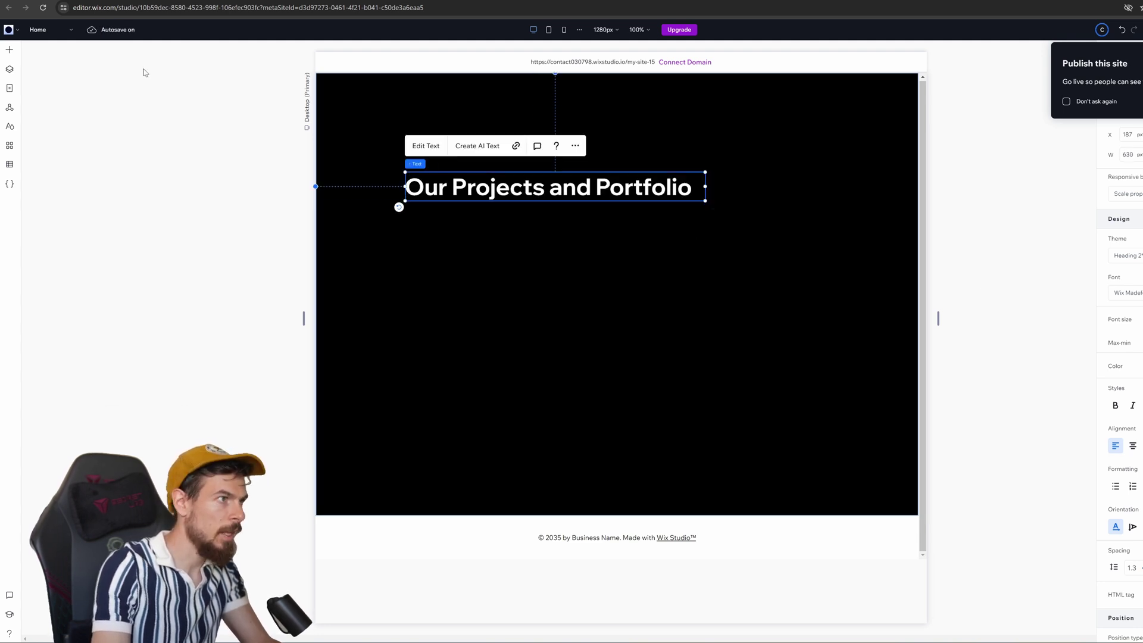
Lower the title and duplicate it into an 'About Us' heading below.
{"action": "left_click", "coordinate": [9, 68]}
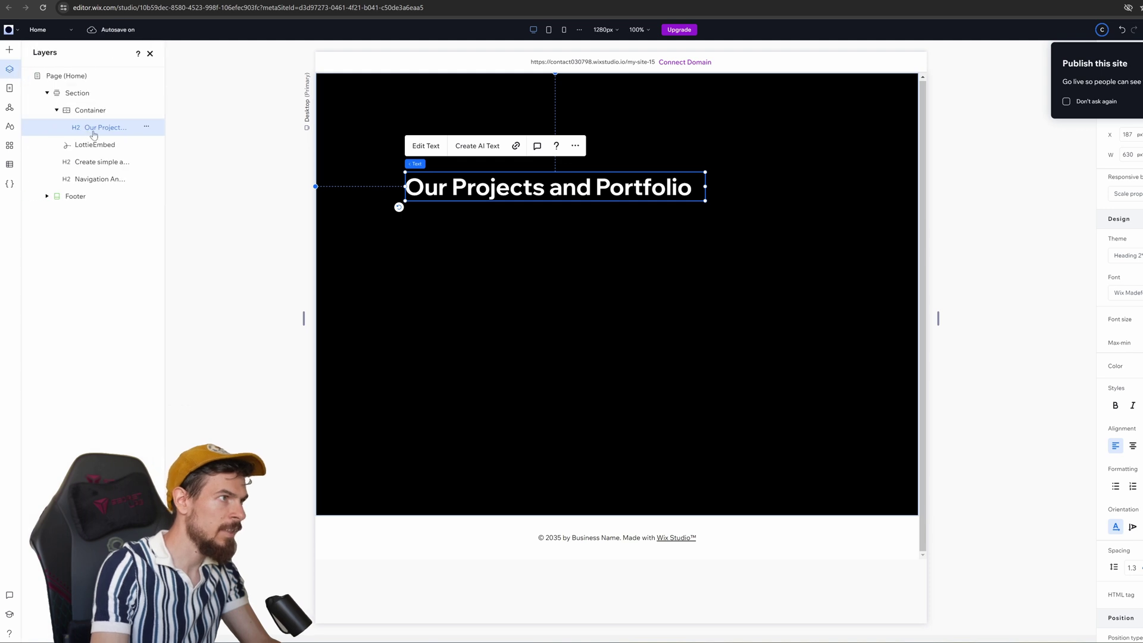
{"action": "left_click_drag", "start_coordinate": [494, 187], "coordinate": [495, 212]}
{"action": "key", "text": "Escape"}
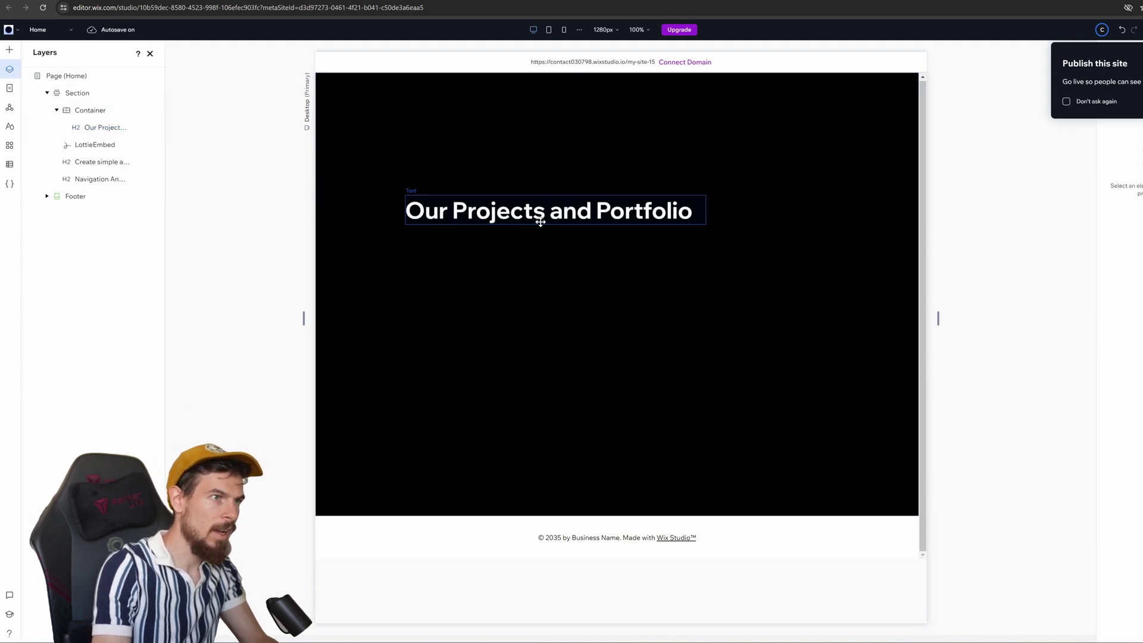
{"action": "key", "text": "ctrl+d"}
{"action": "left_click_drag", "start_coordinate": [538, 249], "coordinate": [533, 256]}
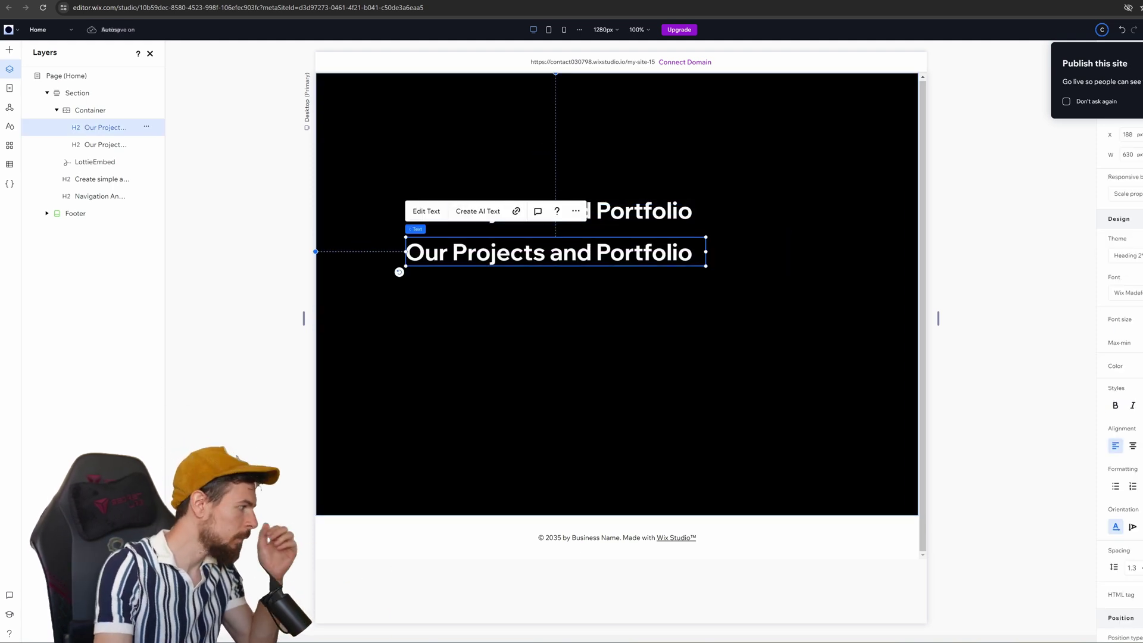
{"action": "double_click", "coordinate": [620, 252]}
{"action": "type", "text": "About US"}
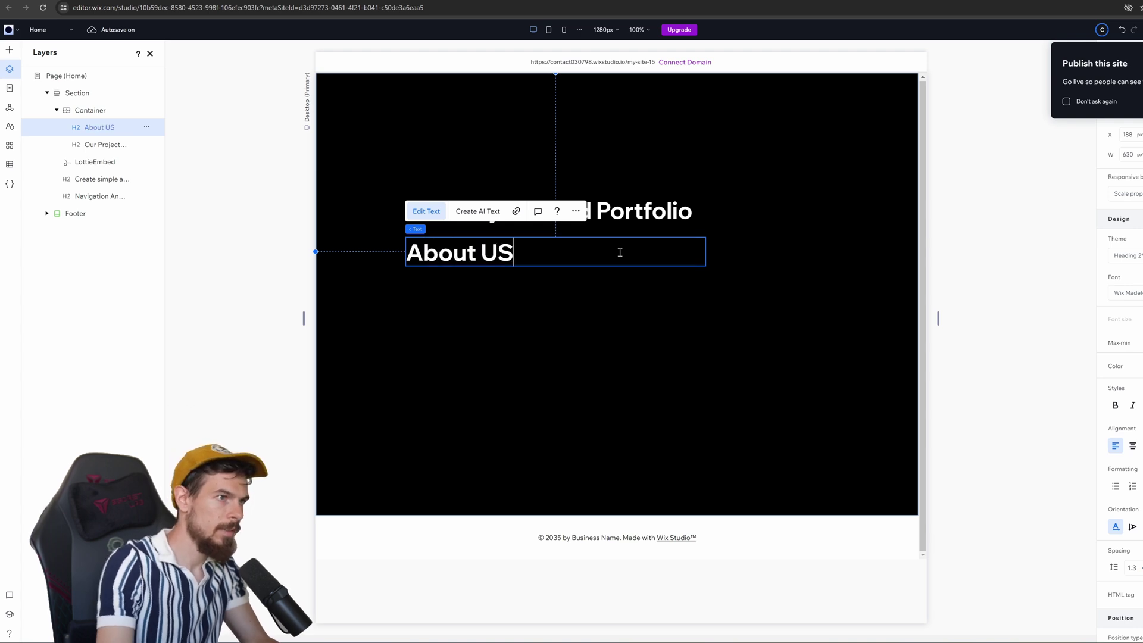
{"action": "key", "text": "BackSpace"}
{"action": "type", "text": "s"}
{"action": "left_click", "coordinate": [509, 279]}
Add 'Our Work' and a fourth copy below, and trim the top heading to 'Portfolio'.
{"action": "left_click", "coordinate": [464, 264]}
{"action": "key", "text": "ctrl+d"}
{"action": "left_click_drag", "start_coordinate": [472, 258], "coordinate": [460, 294]}
{"action": "double_click", "coordinate": [460, 294]}
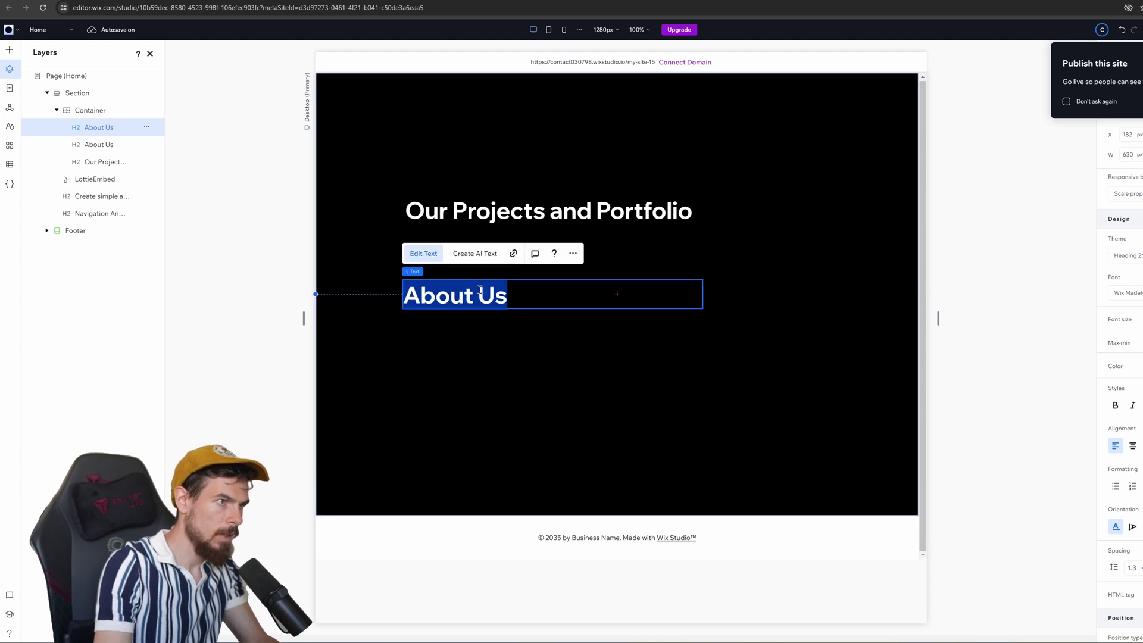
{"action": "type", "text": "Our Work"}
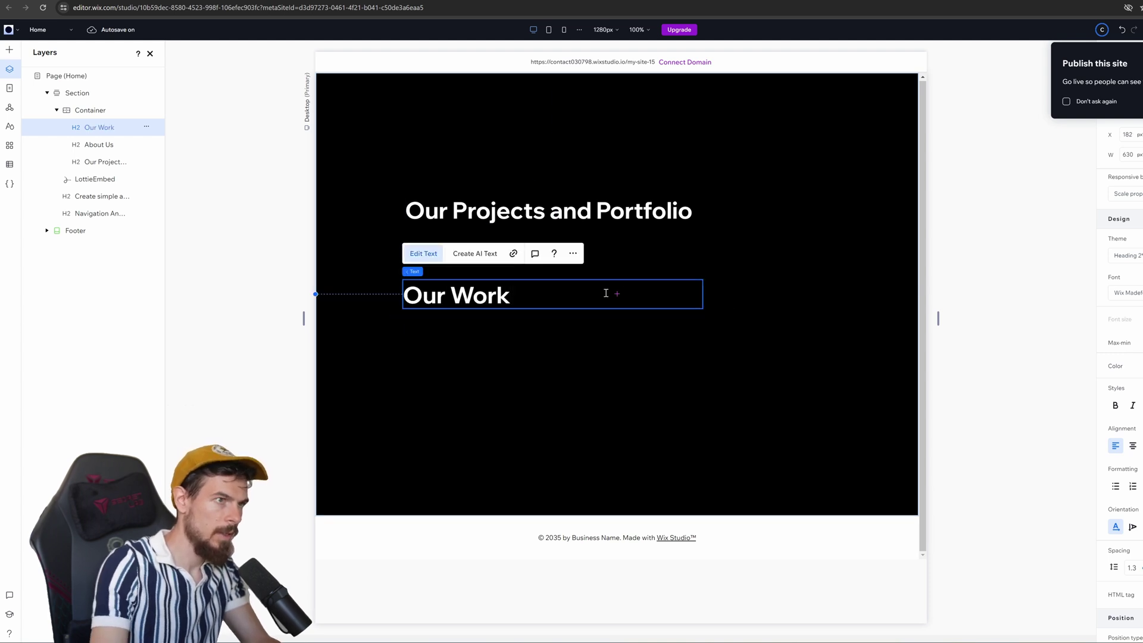
{"action": "left_click", "coordinate": [454, 312]}
{"action": "left_click", "coordinate": [454, 312]}
{"action": "key", "text": "ctrl+d"}
{"action": "left_click_drag", "start_coordinate": [476, 300], "coordinate": [461, 356]}
{"action": "left_click_drag", "start_coordinate": [596, 212], "coordinate": [404, 214]}
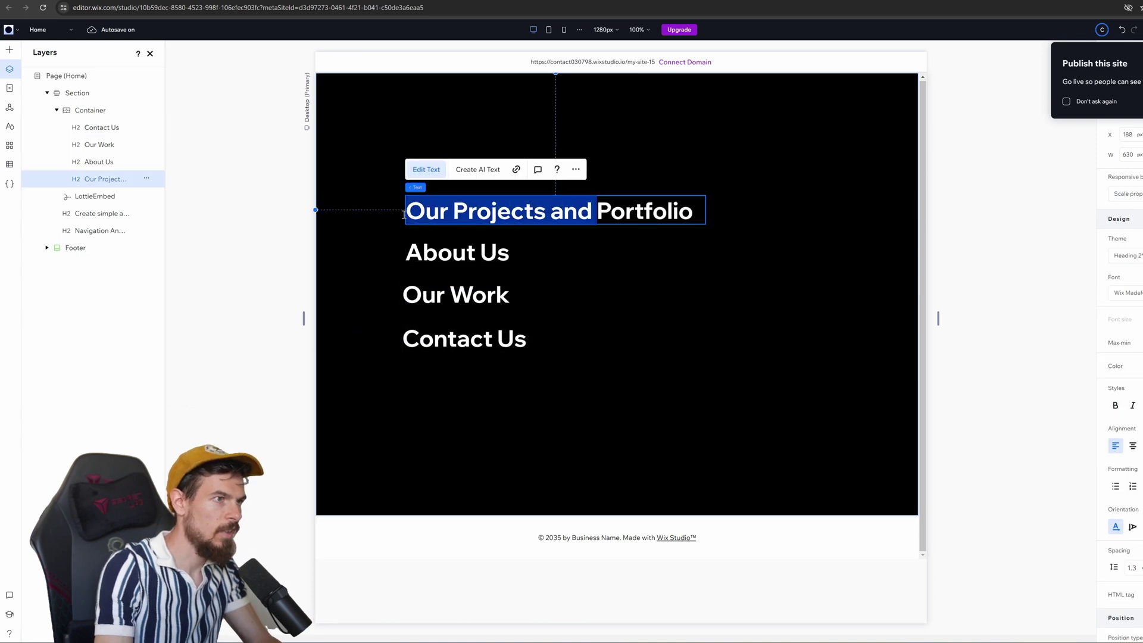
{"action": "key", "text": "BackSpace"}
Select all four headings and distribute them evenly vertically.
{"action": "left_click", "coordinate": [602, 274]}
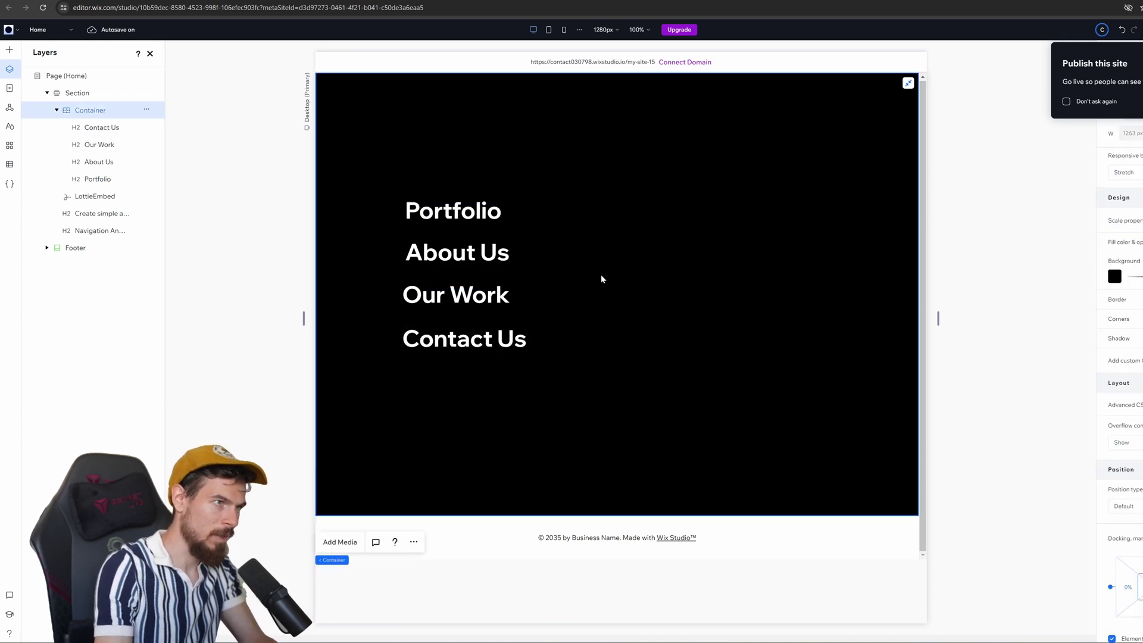
{"action": "left_click", "coordinate": [473, 213]}
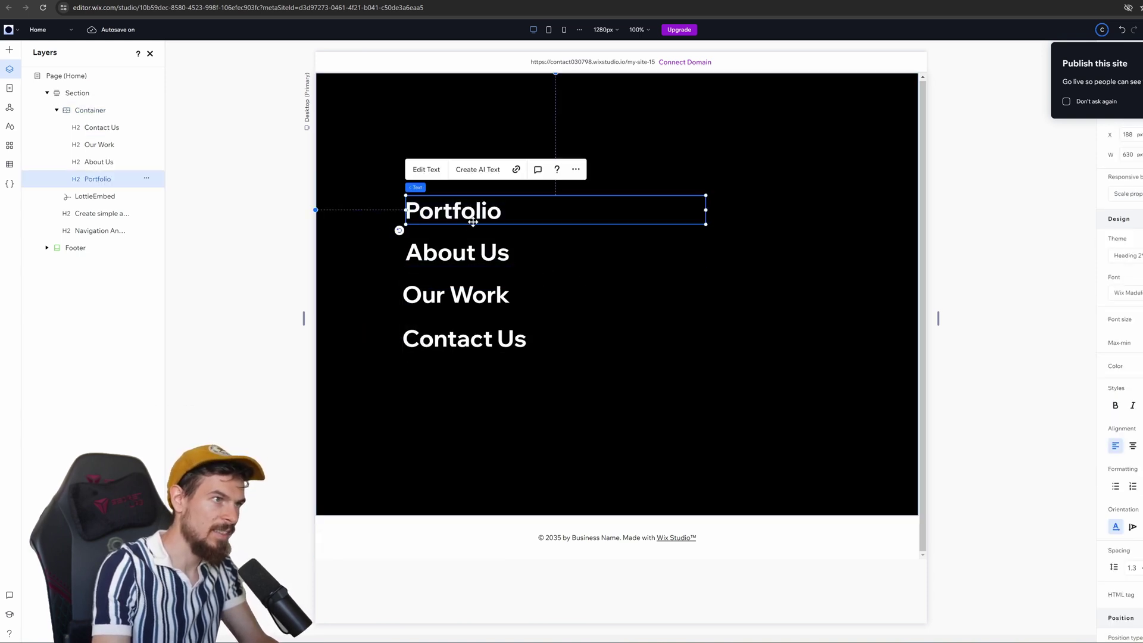
{"action": "left_click", "coordinate": [474, 262], "text": "shift"}
{"action": "left_click", "coordinate": [473, 295], "text": "shift"}
{"action": "left_click", "coordinate": [469, 338], "text": "shift"}
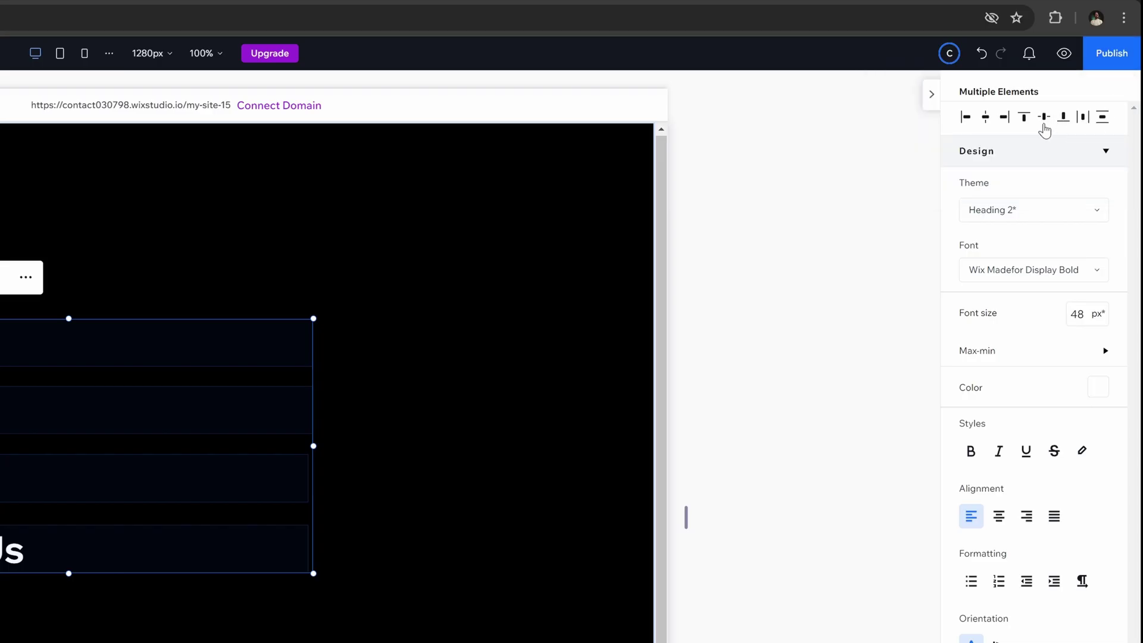
{"action": "left_click", "coordinate": [1103, 117]}
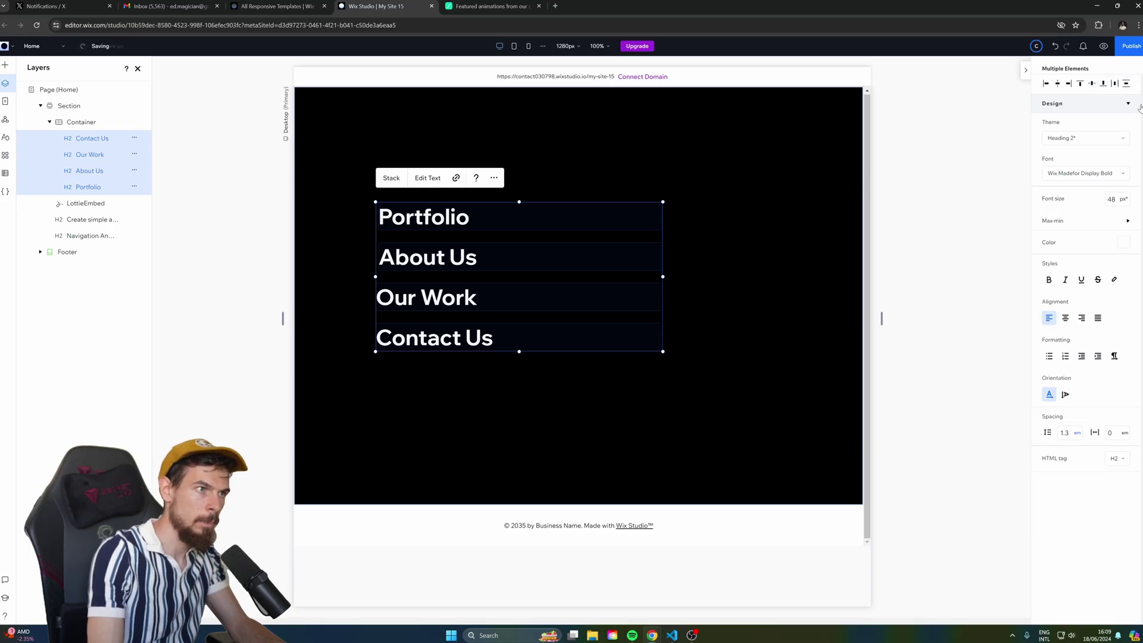
Enlarge the four headings to 58 px and nudge Portfolio up and Contact Us down.
{"action": "left_click_drag", "start_coordinate": [447, 266], "coordinate": [443, 266]}
{"action": "left_click_drag", "start_coordinate": [657, 351], "coordinate": [734, 398]}
{"action": "left_click_drag", "start_coordinate": [723, 395], "coordinate": [716, 394]}
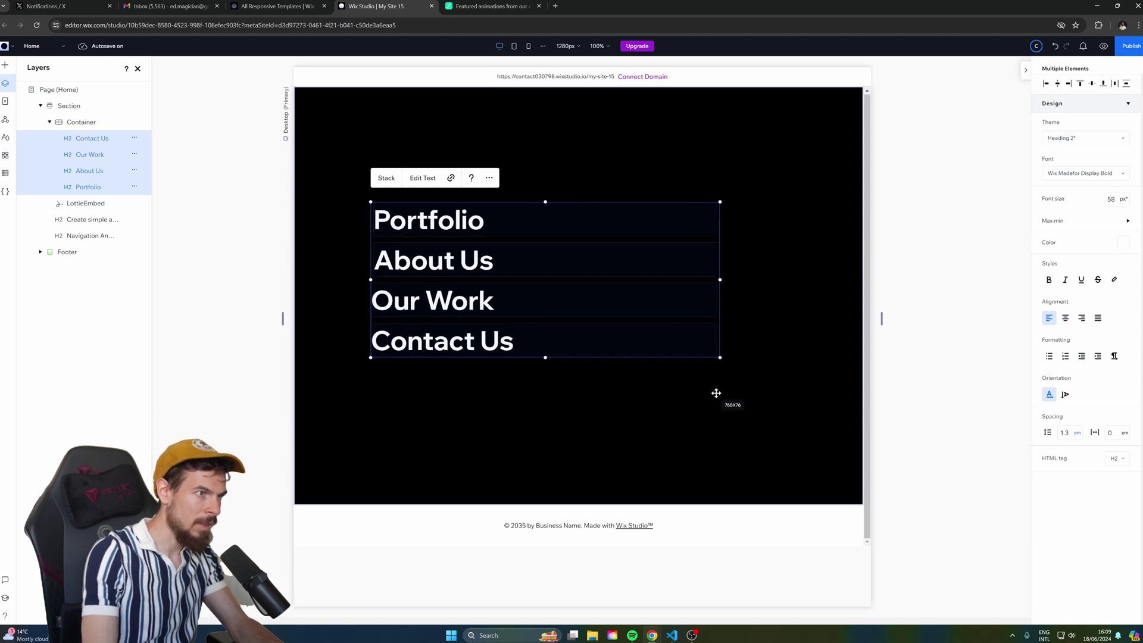
{"action": "left_click_drag", "start_coordinate": [414, 270], "coordinate": [438, 280]}
{"action": "left_click", "coordinate": [453, 229]}
{"action": "left_click_drag", "start_coordinate": [453, 229], "coordinate": [452, 208]}
{"action": "left_click_drag", "start_coordinate": [456, 356], "coordinate": [456, 367]}
Reselect the four headings, re-space them evenly and shift the group into place.
{"action": "left_click", "coordinate": [455, 320]}
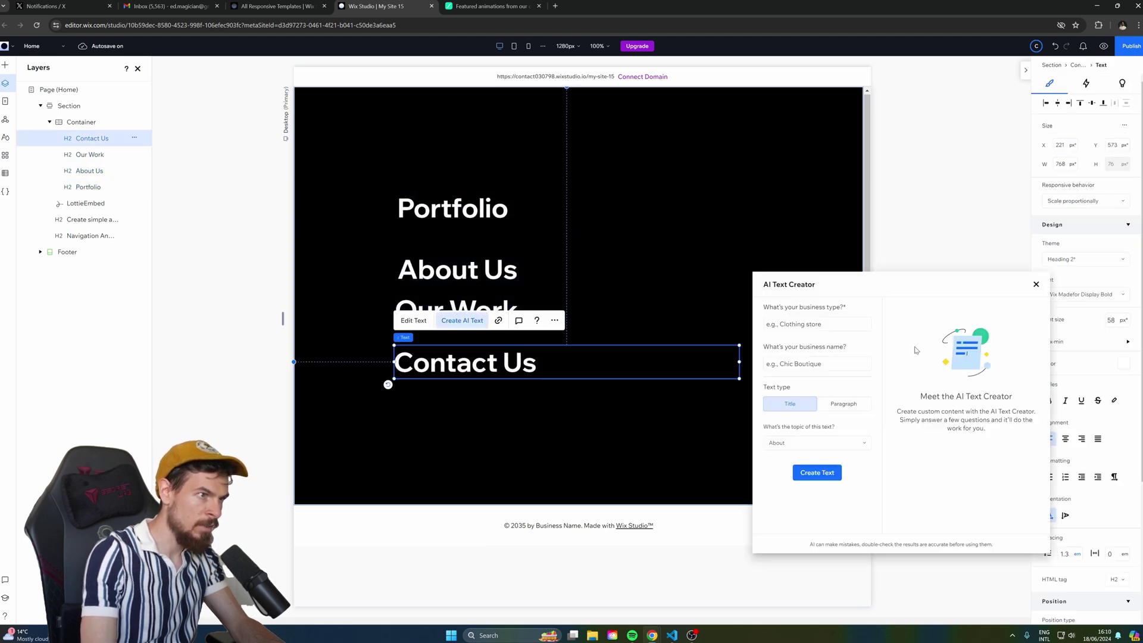
{"action": "left_click", "coordinate": [1028, 285]}
{"action": "left_click", "coordinate": [449, 195]}
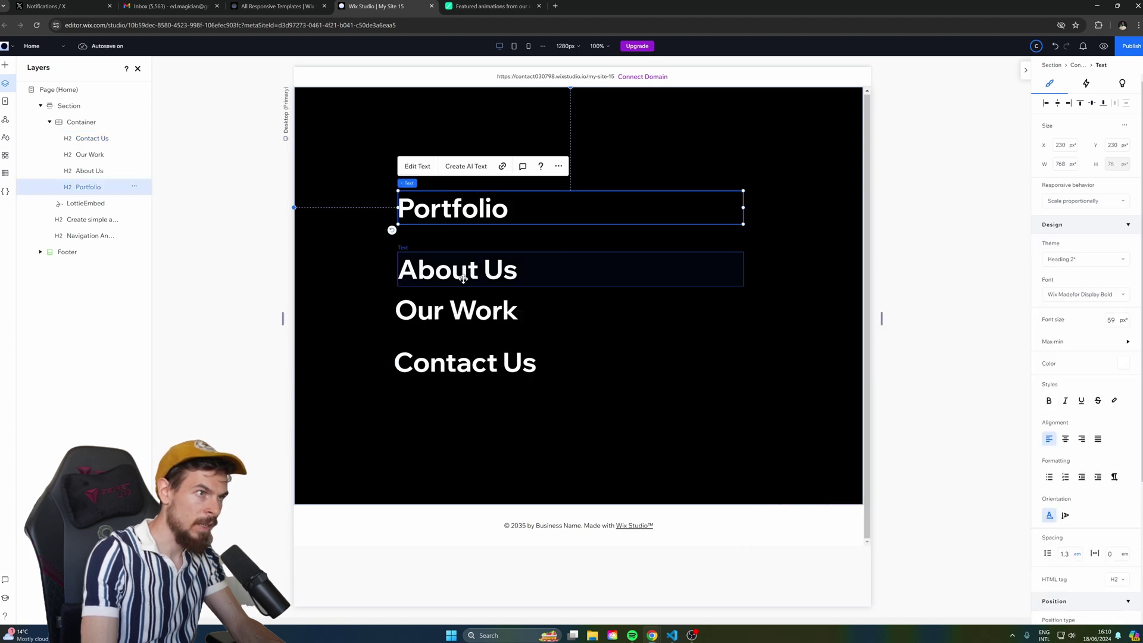
{"action": "left_click", "coordinate": [463, 275], "text": "shift"}
{"action": "left_click", "coordinate": [463, 310], "text": "shift"}
{"action": "left_click", "coordinate": [464, 369], "text": "shift"}
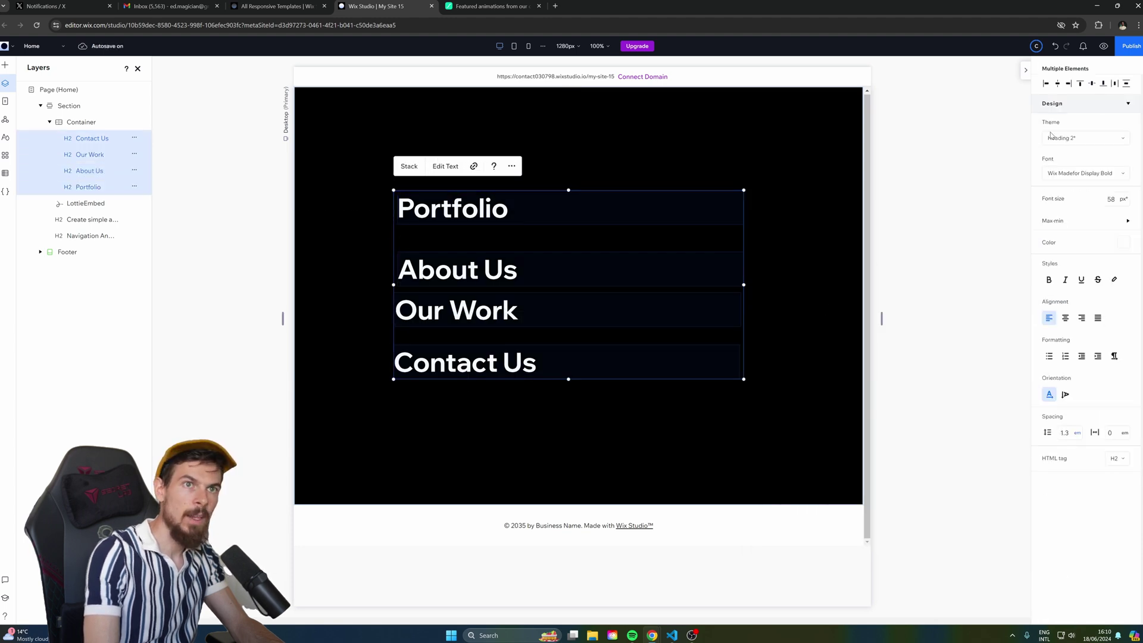
{"action": "left_click", "coordinate": [1126, 86]}
{"action": "left_click_drag", "start_coordinate": [548, 269], "coordinate": [454, 277]}
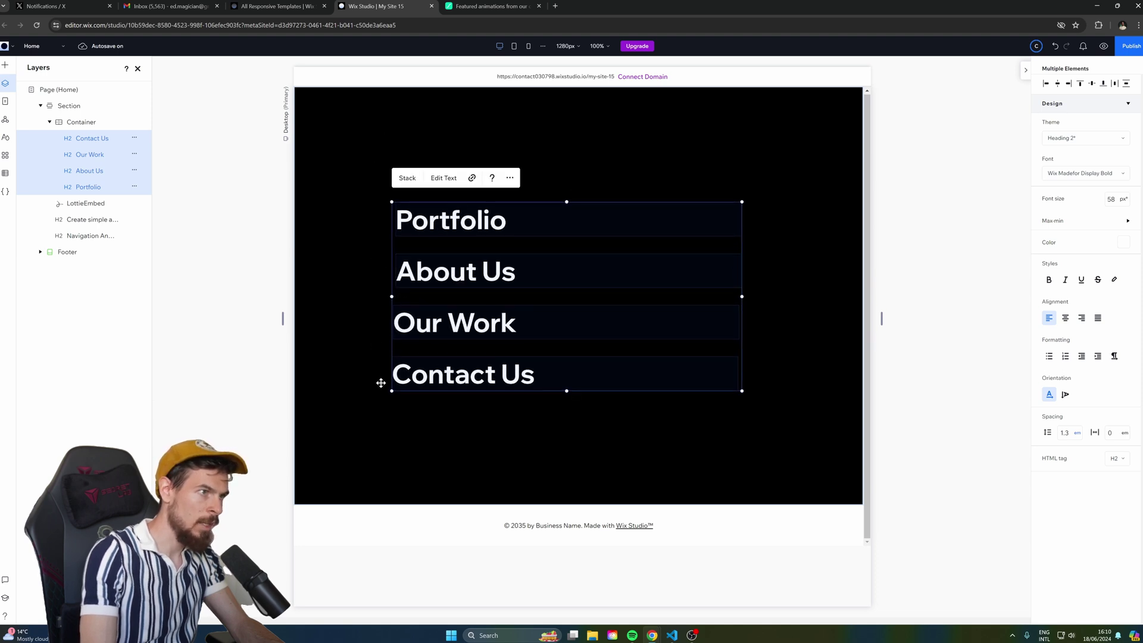
{"action": "left_click", "coordinate": [5, 64]}
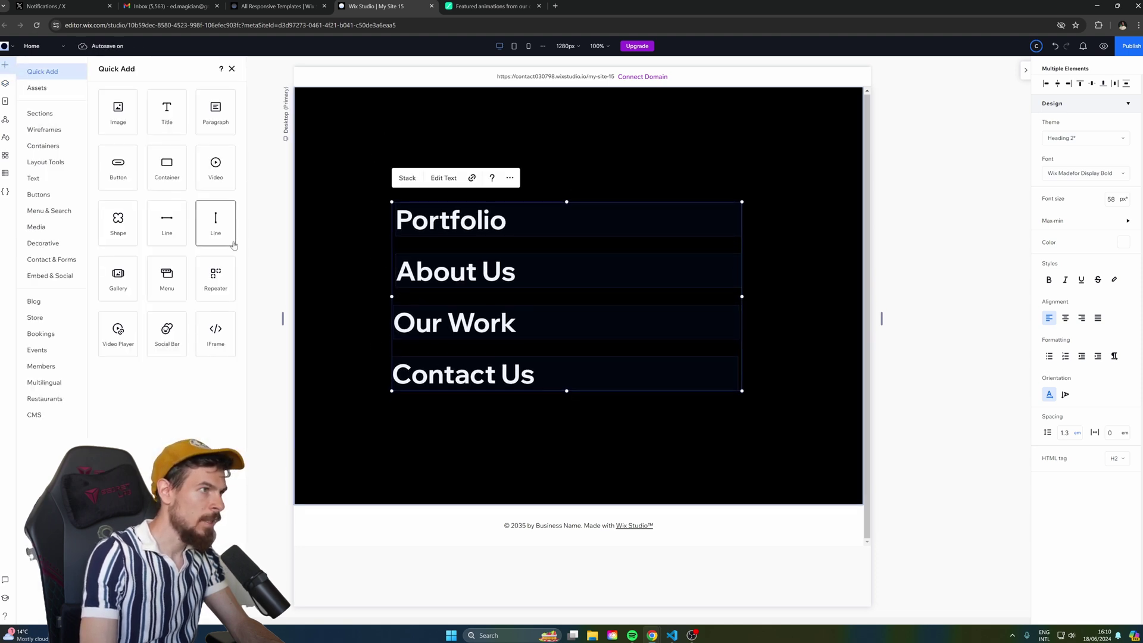
Add an orange vertical line left of the headings, stretched from Portfolio to Contact Us.
{"action": "left_click_drag", "start_coordinate": [215, 220], "coordinate": [369, 289]}
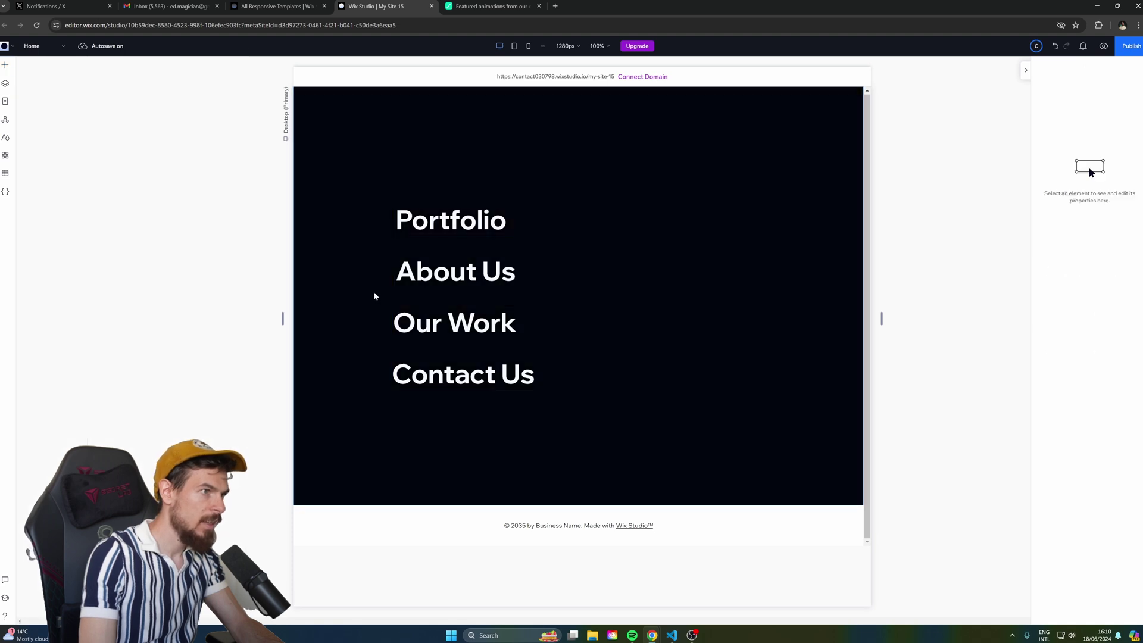
{"action": "left_click", "coordinate": [1047, 306]}
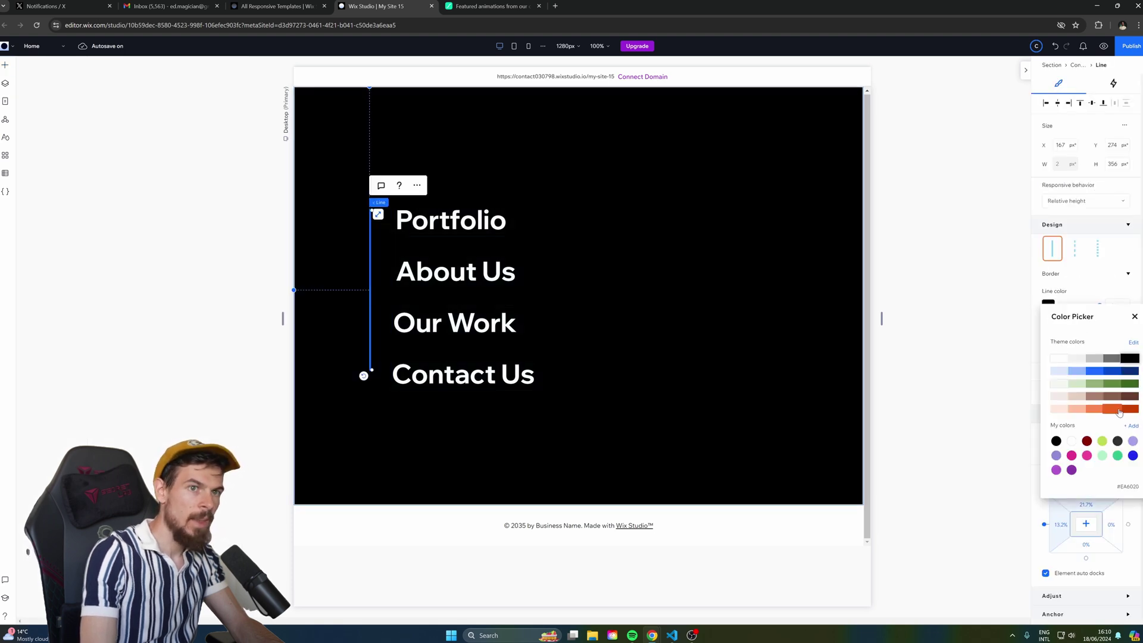
{"action": "left_click", "coordinate": [1103, 294]}
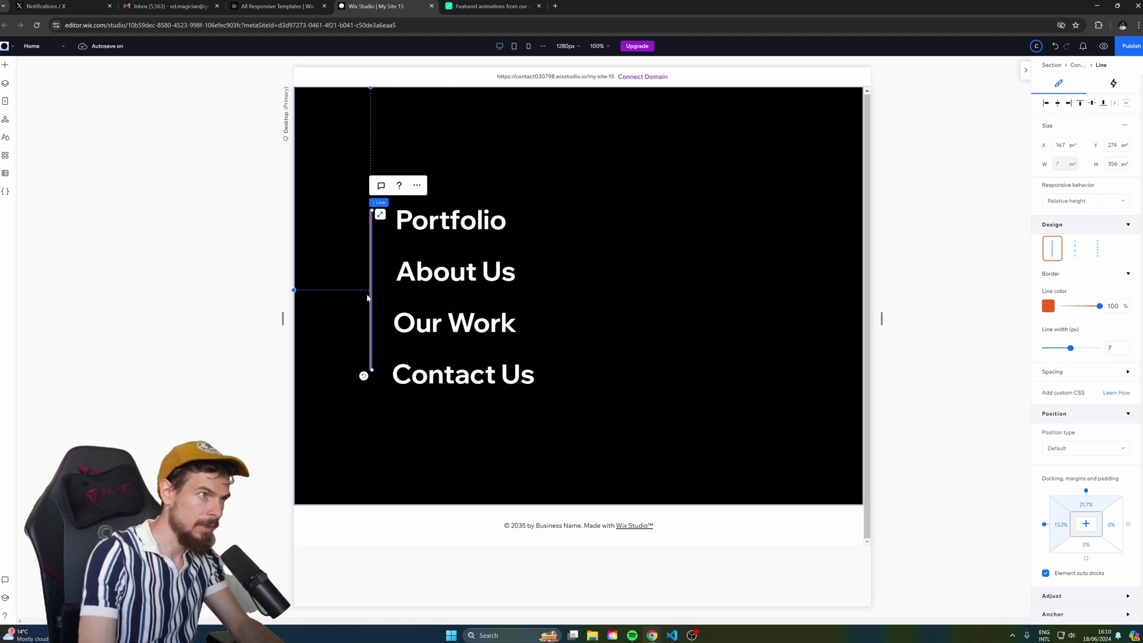
{"action": "mouse_move", "coordinate": [370, 291]}
{"action": "left_mouse_down"}
{"action": "mouse_move", "coordinate": [371, 303]}
{"action": "mouse_move", "coordinate": [381, 284]}
{"action": "left_mouse_up"}
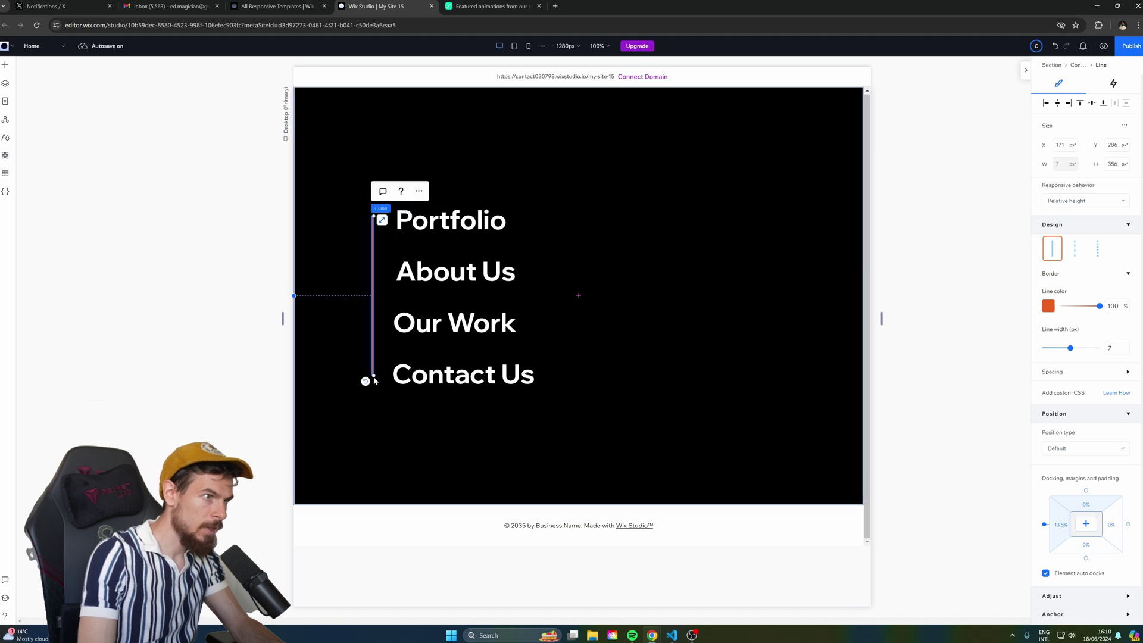
{"action": "left_click_drag", "start_coordinate": [374, 375], "coordinate": [379, 385]}
{"action": "left_click_drag", "start_coordinate": [373, 216], "coordinate": [374, 205]}
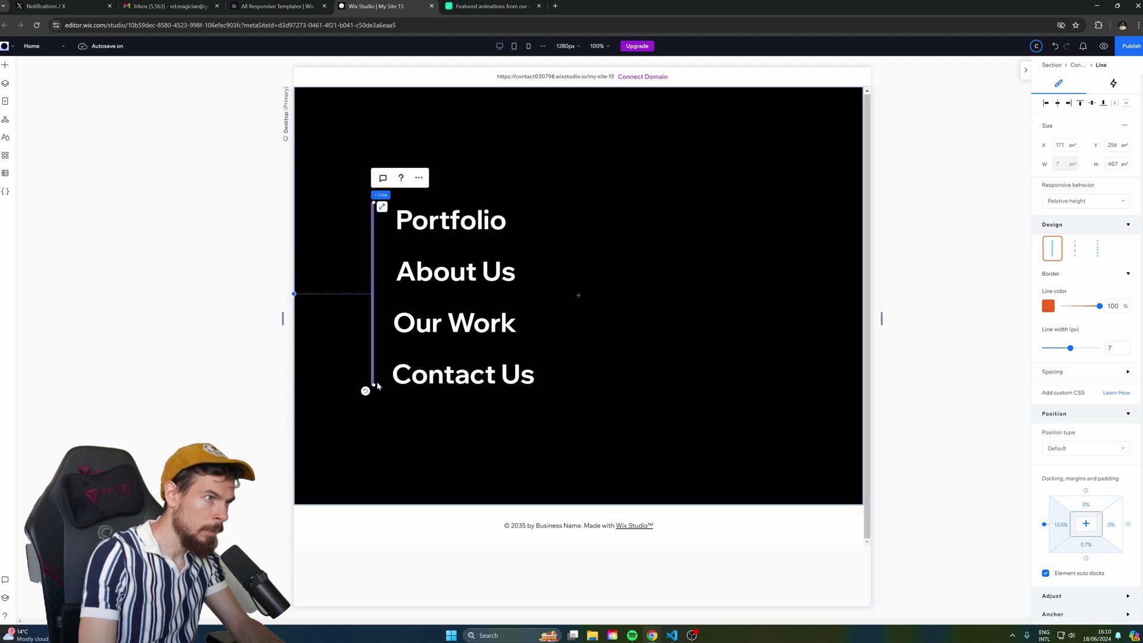
{"action": "left_click", "coordinate": [373, 394]}
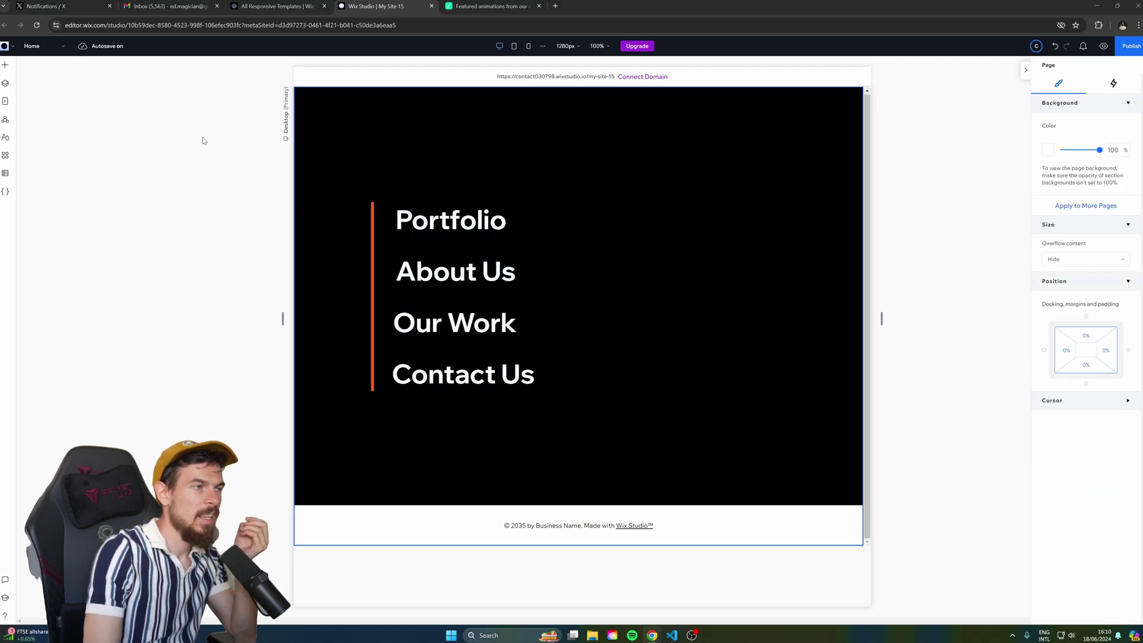
Drop a Lottie Animation right of the headings and follow its settings link to LottieFiles.
{"action": "left_click", "coordinate": [5, 64]}
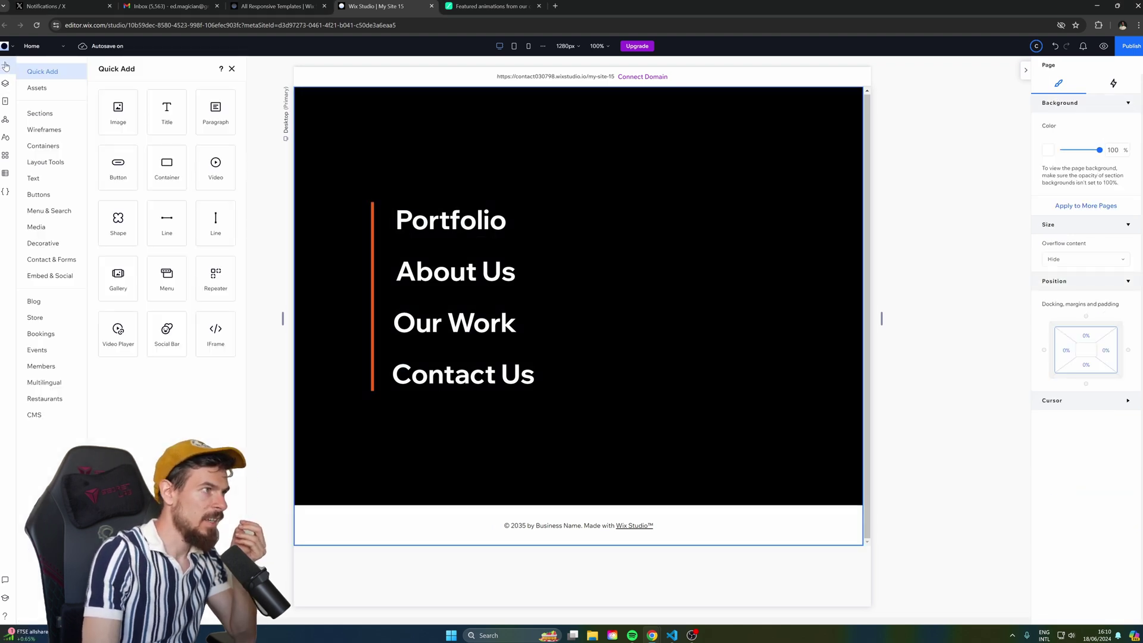
{"action": "left_click", "coordinate": [51, 275]}
{"action": "left_click_drag", "start_coordinate": [208, 401], "coordinate": [645, 303]}
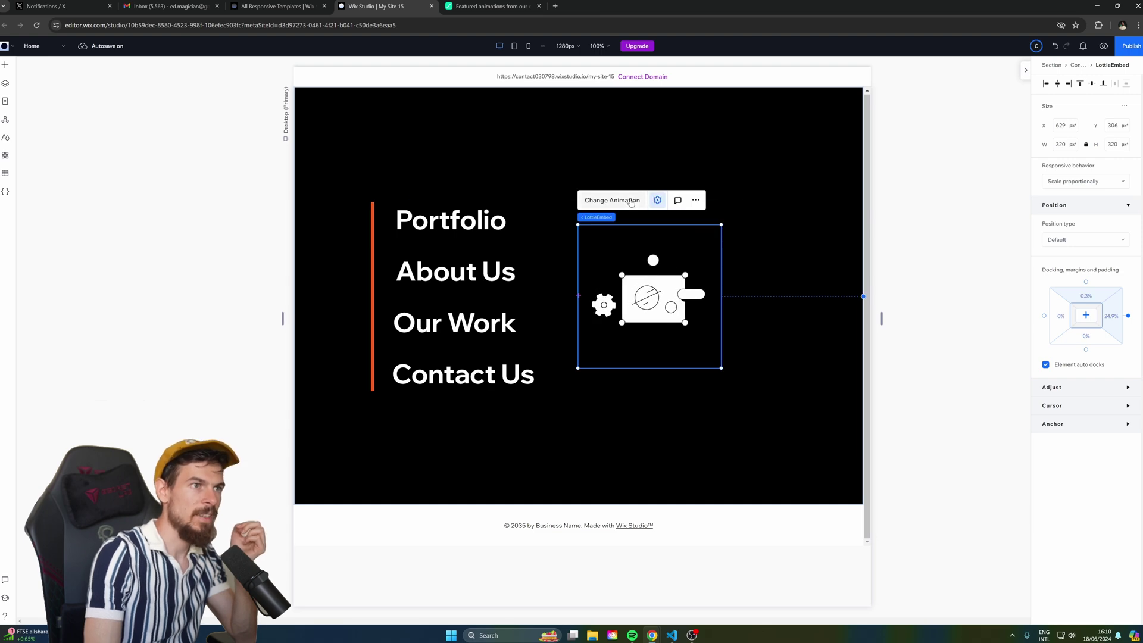
{"action": "left_click", "coordinate": [657, 200]}
{"action": "left_click", "coordinate": [786, 340]}
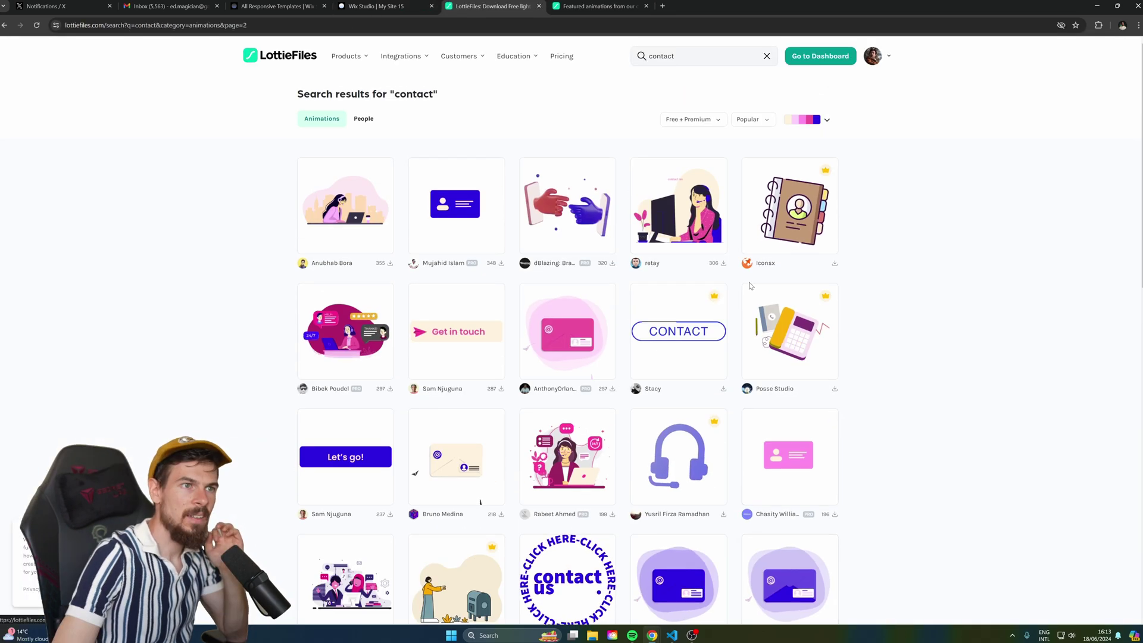
Preview a Contact Us animation, try downloading it, then return to the contact search results.
{"action": "scroll", "coordinate": [731, 194], "scroll_direction": "down", "scroll_amount": 1}
{"action": "scroll", "coordinate": [730, 194], "scroll_direction": "down", "scroll_amount": 5}
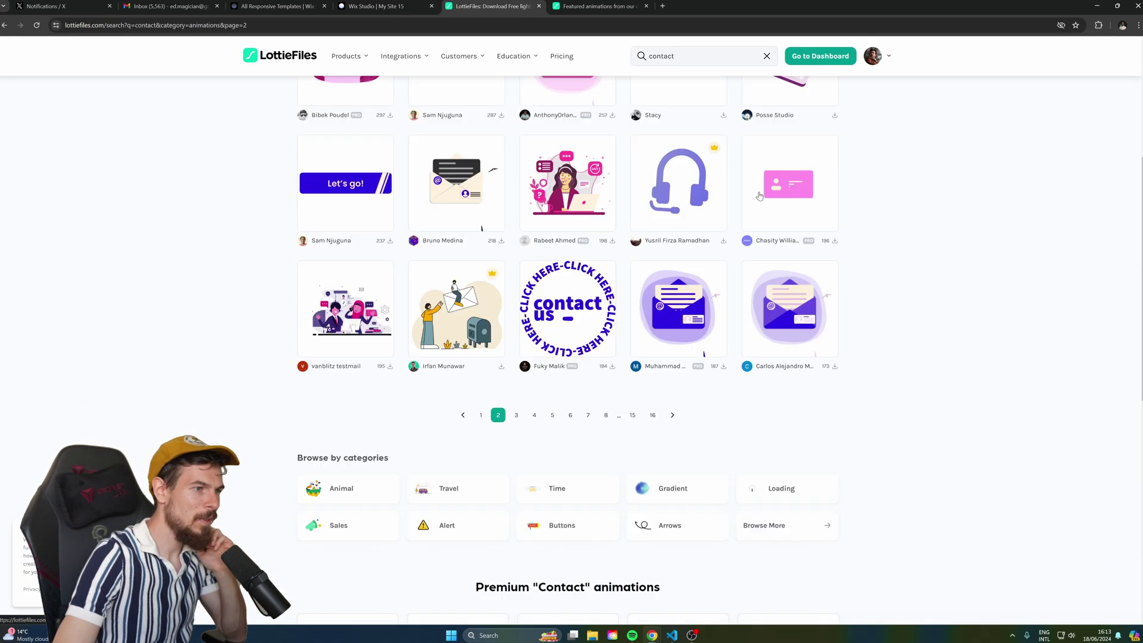
{"action": "left_click", "coordinate": [460, 287]}
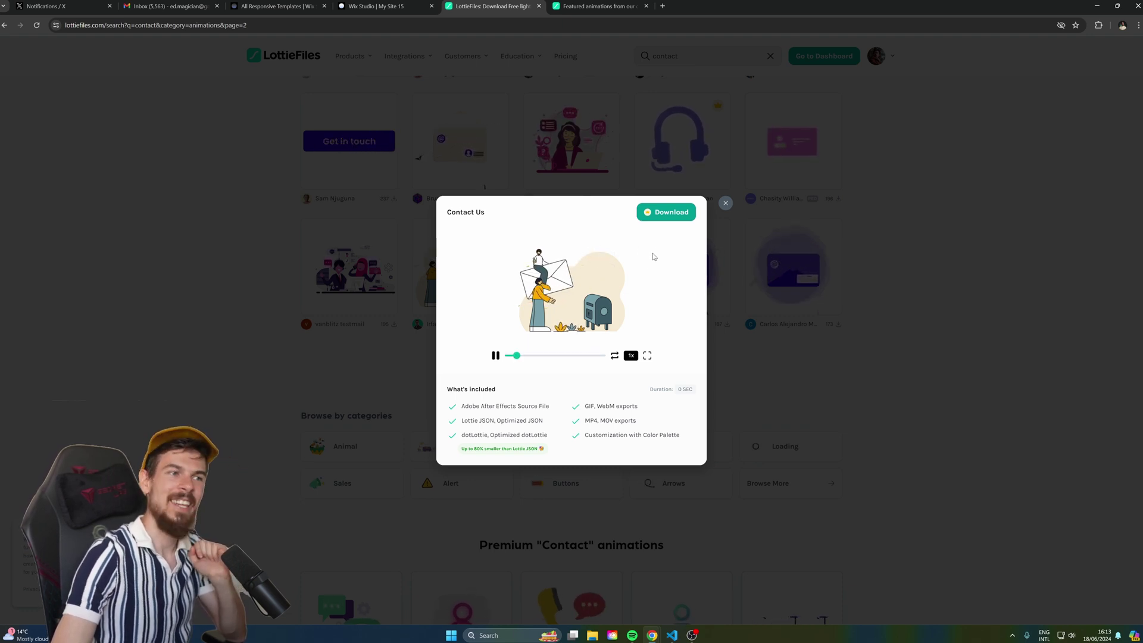
{"action": "left_click", "coordinate": [666, 213]}
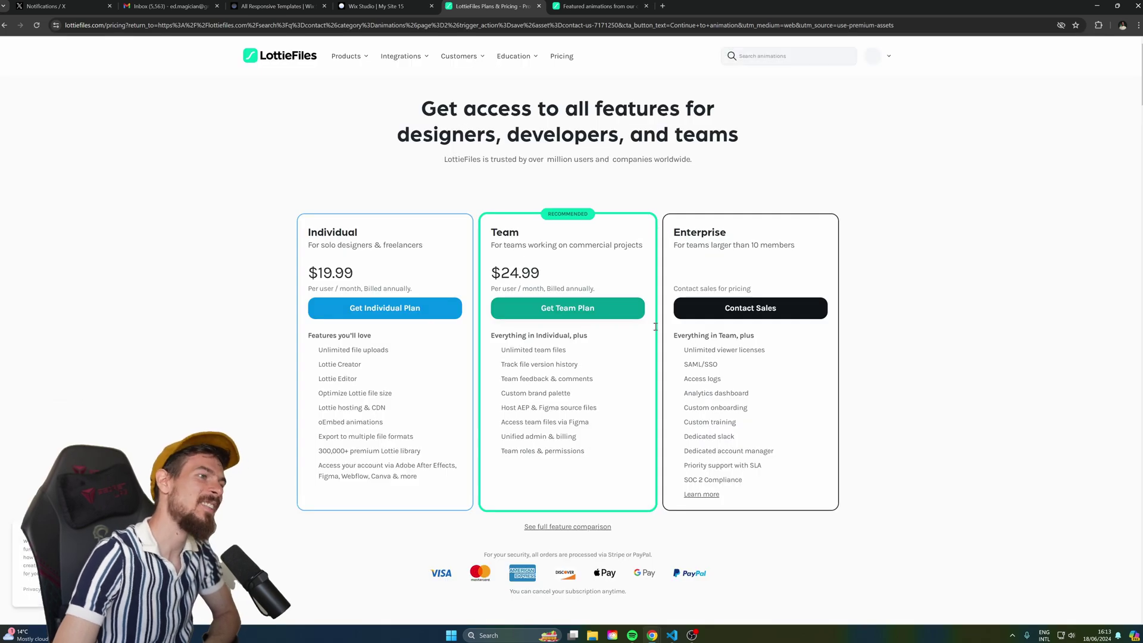
{"action": "key", "text": "alt+Left"}
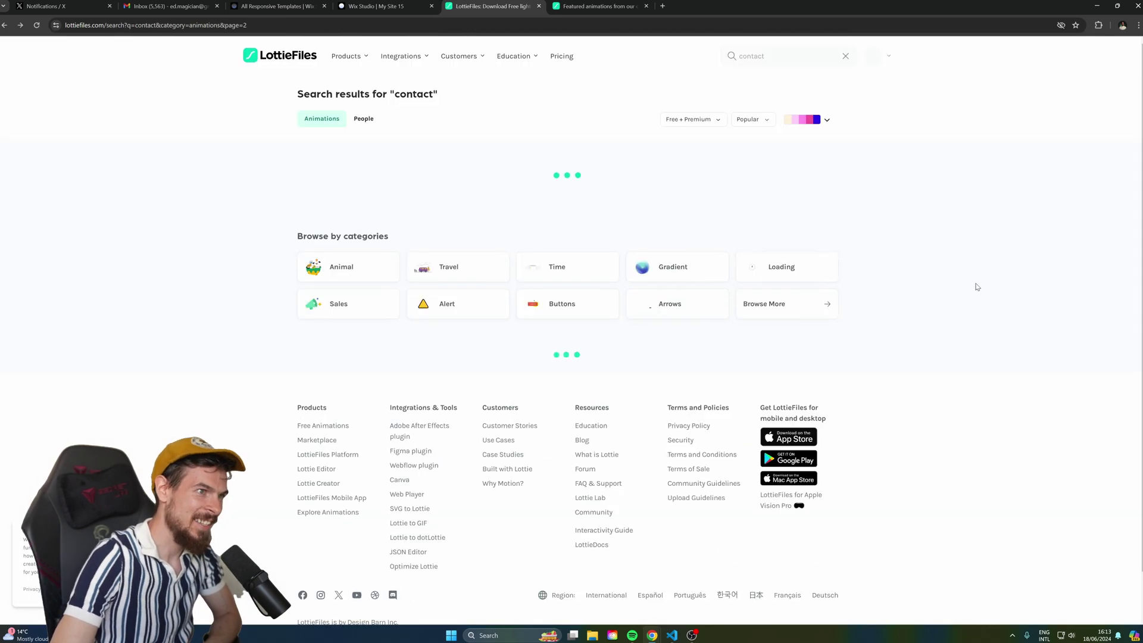
On results page 4, open the Contacto animation and bring up its download options.
{"action": "scroll", "coordinate": [859, 407], "scroll_direction": "down", "scroll_amount": 3}
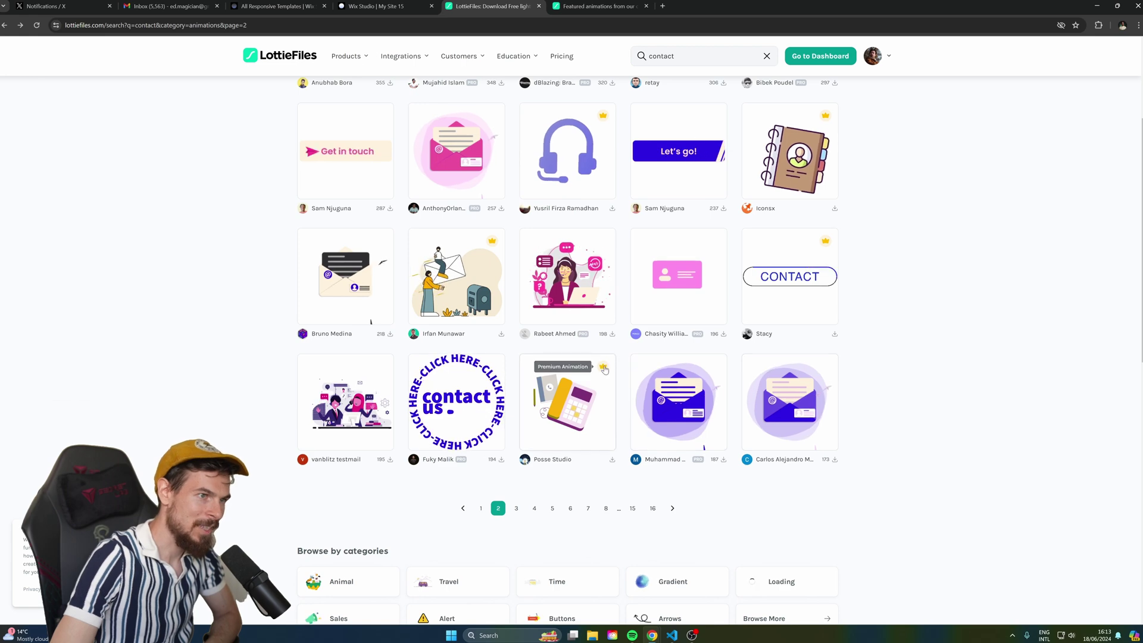
{"action": "left_click", "coordinate": [534, 508]}
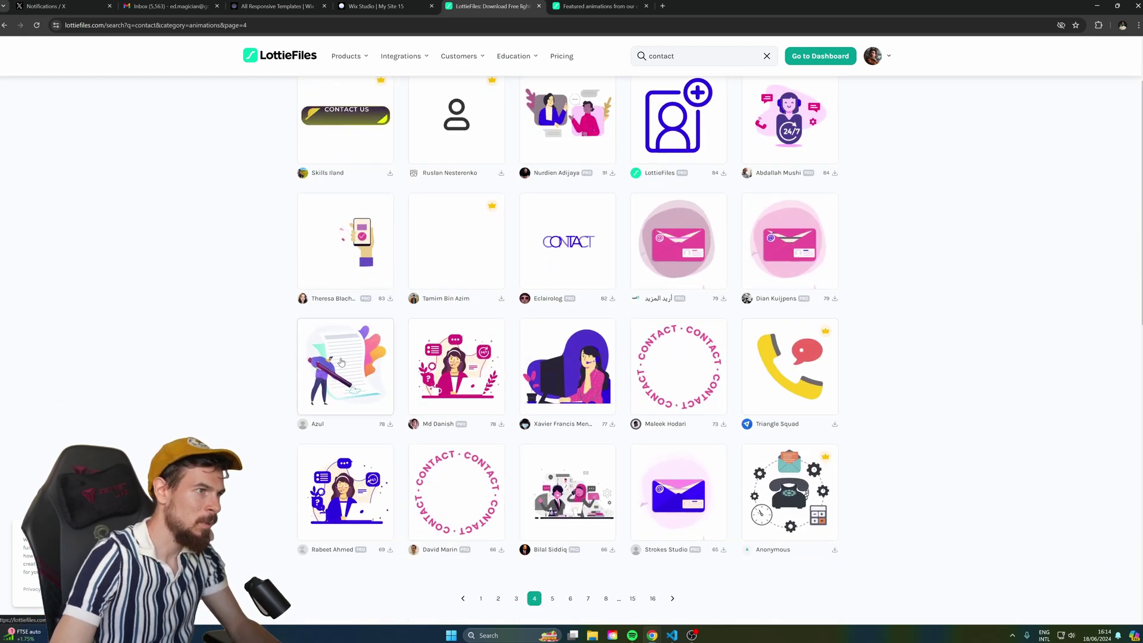
{"action": "left_click", "coordinate": [345, 366]}
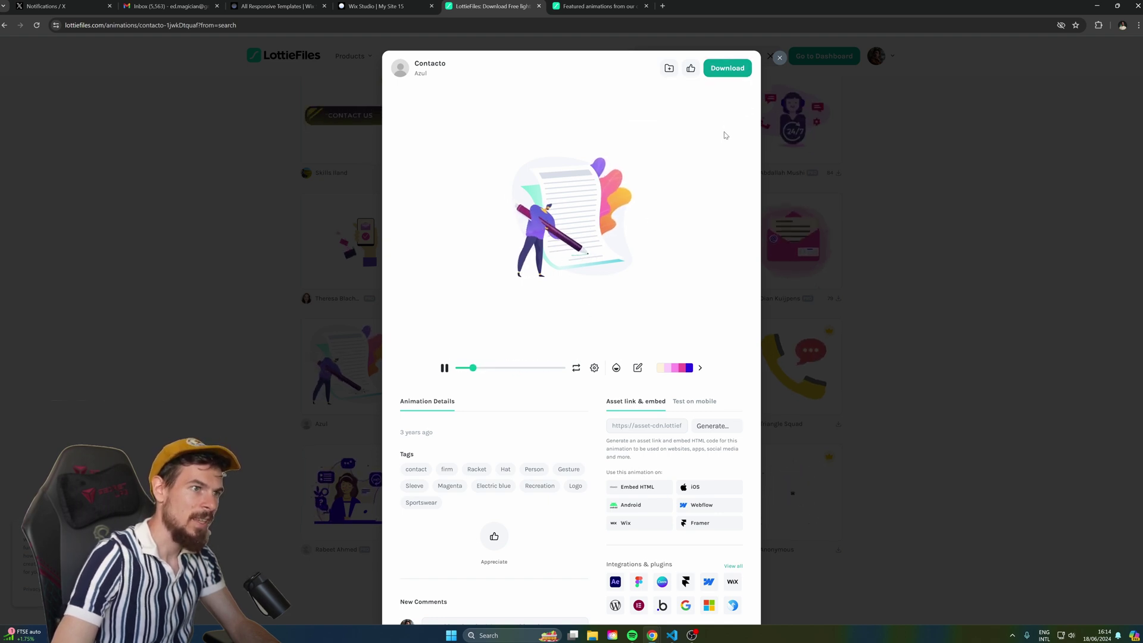
{"action": "left_click", "coordinate": [729, 69]}
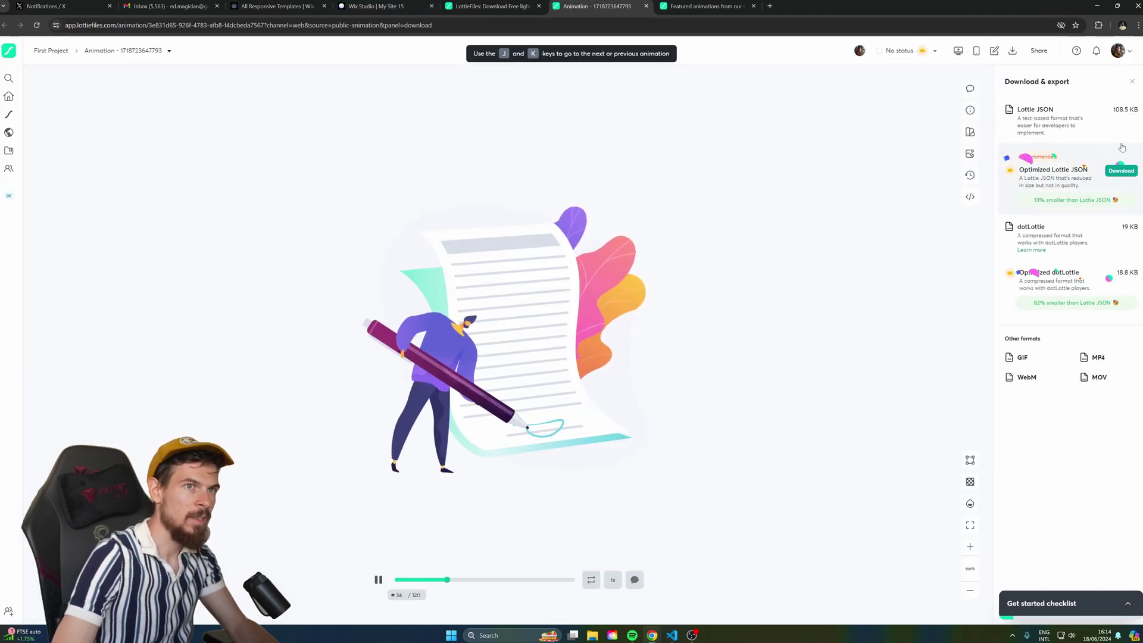
Enable the Contacto animation's asset link and copy its oEmbed URL, dismissing the upgrade prompt.
{"action": "left_click", "coordinate": [970, 196]}
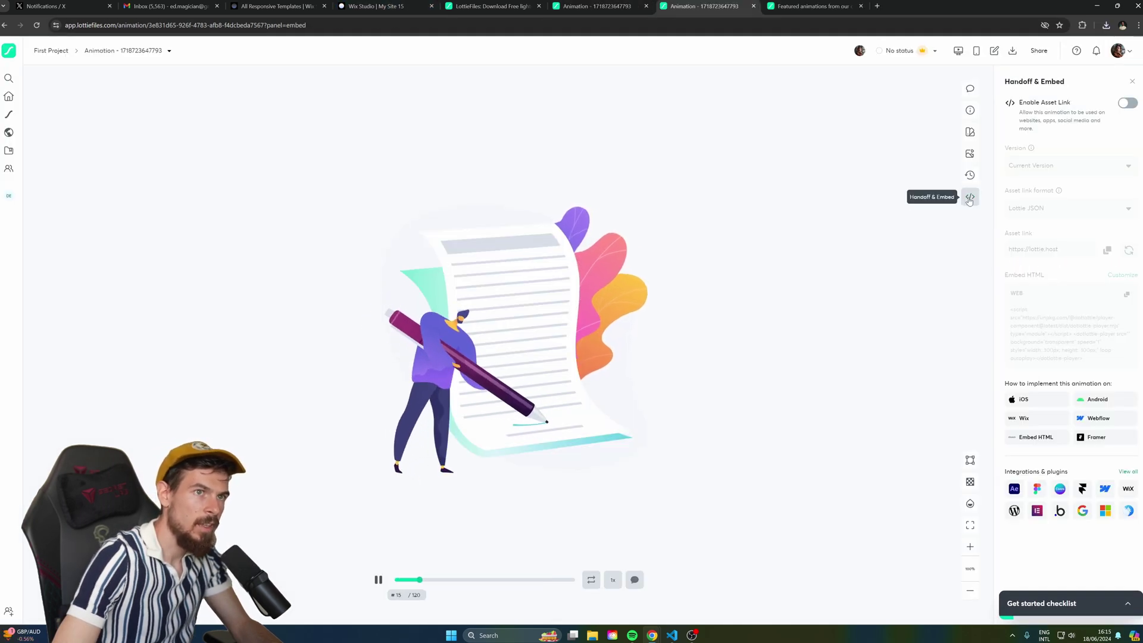
{"action": "left_click", "coordinate": [1129, 104]}
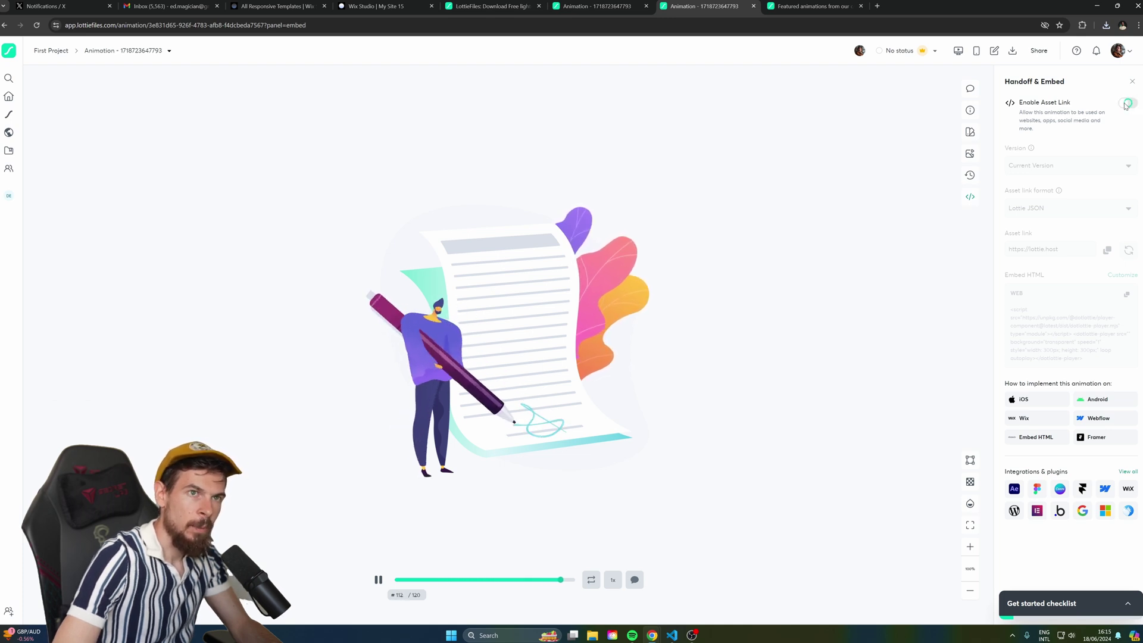
{"action": "left_click_drag", "start_coordinate": [1042, 102], "coordinate": [1085, 122]}
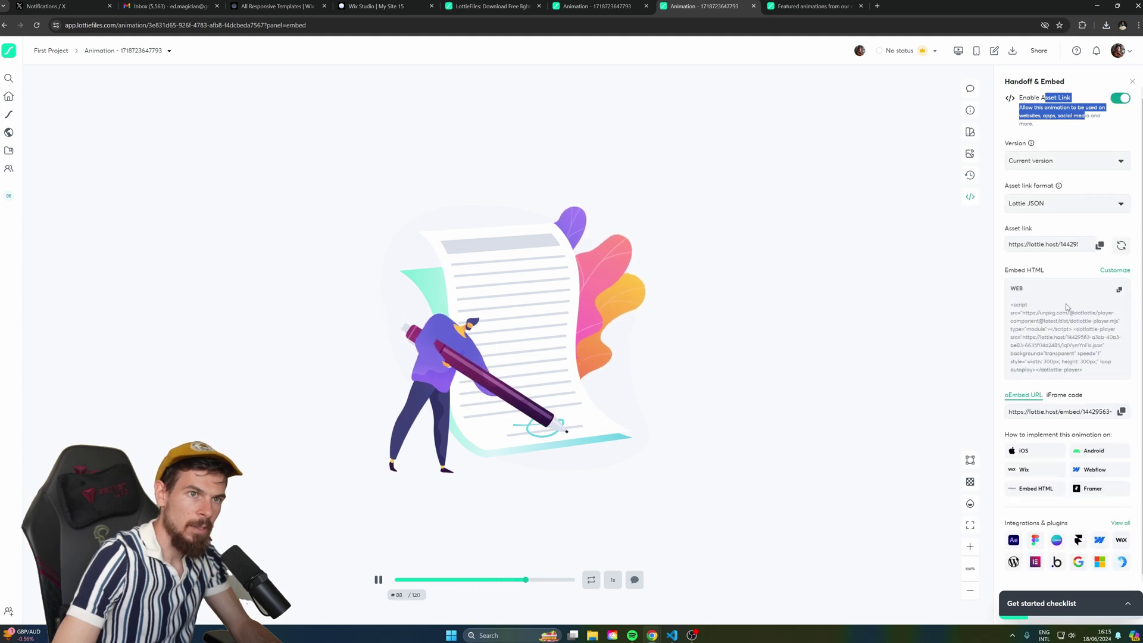
{"action": "left_click", "coordinate": [1033, 414]}
{"action": "left_click", "coordinate": [900, 324]}
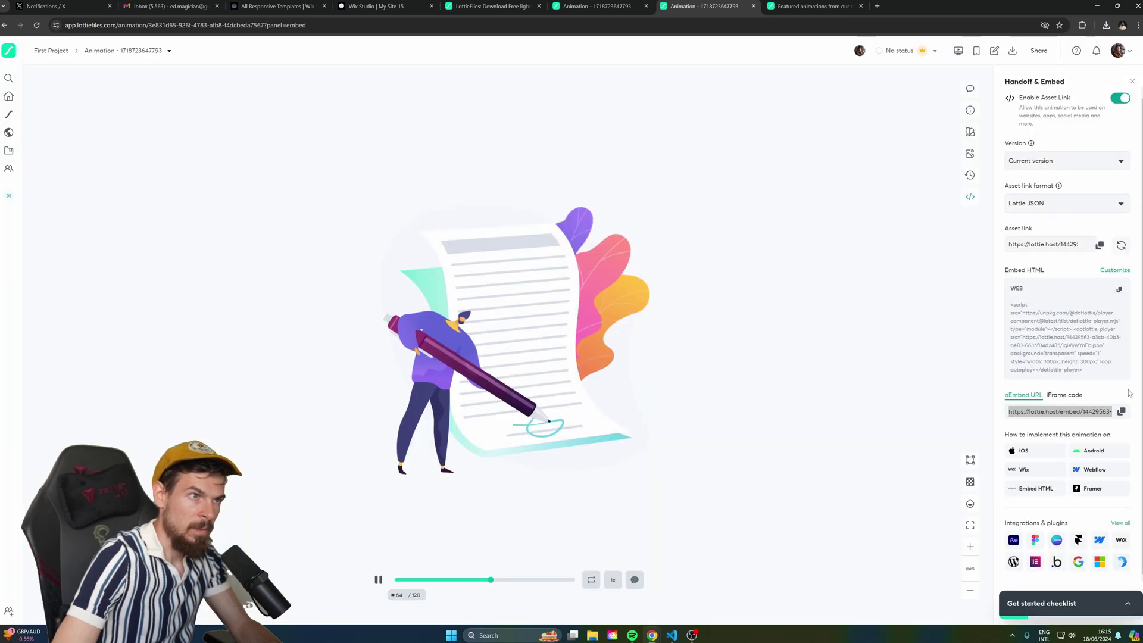
{"action": "left_click", "coordinate": [1121, 411]}
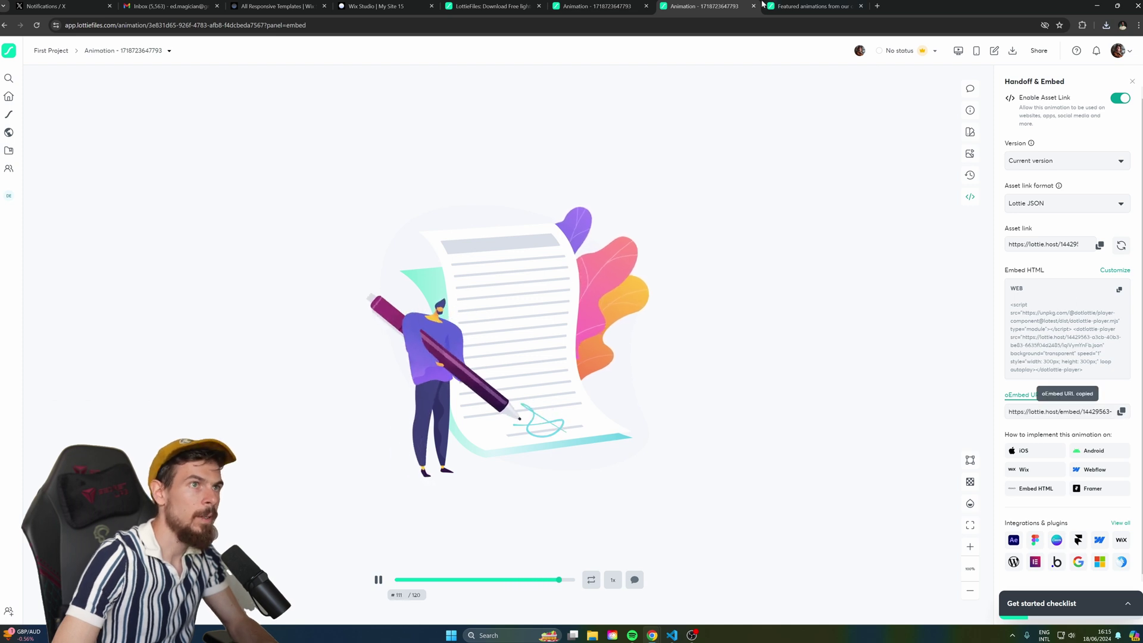
Paste the oEmbed URL into the Wix Lottie element's URL field and close the LottieFiles page.
{"action": "left_click", "coordinate": [381, 6]}
{"action": "left_click", "coordinate": [802, 307]}
{"action": "key", "text": "ctrl+v"}
{"action": "left_click", "coordinate": [804, 339]}
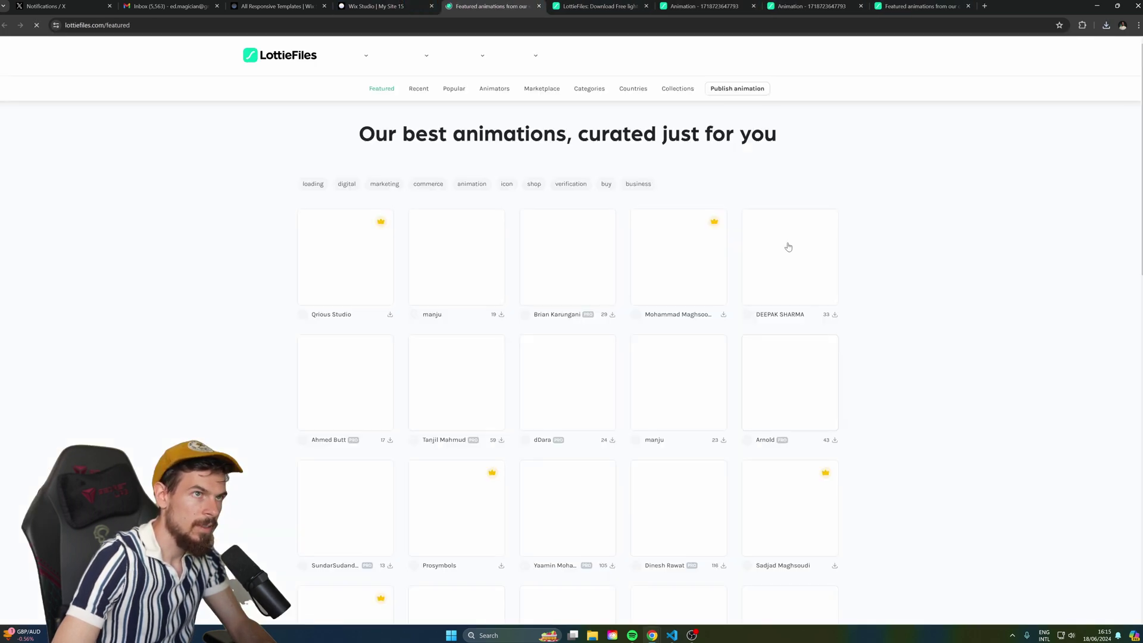
{"action": "key", "text": "ctrl+w"}
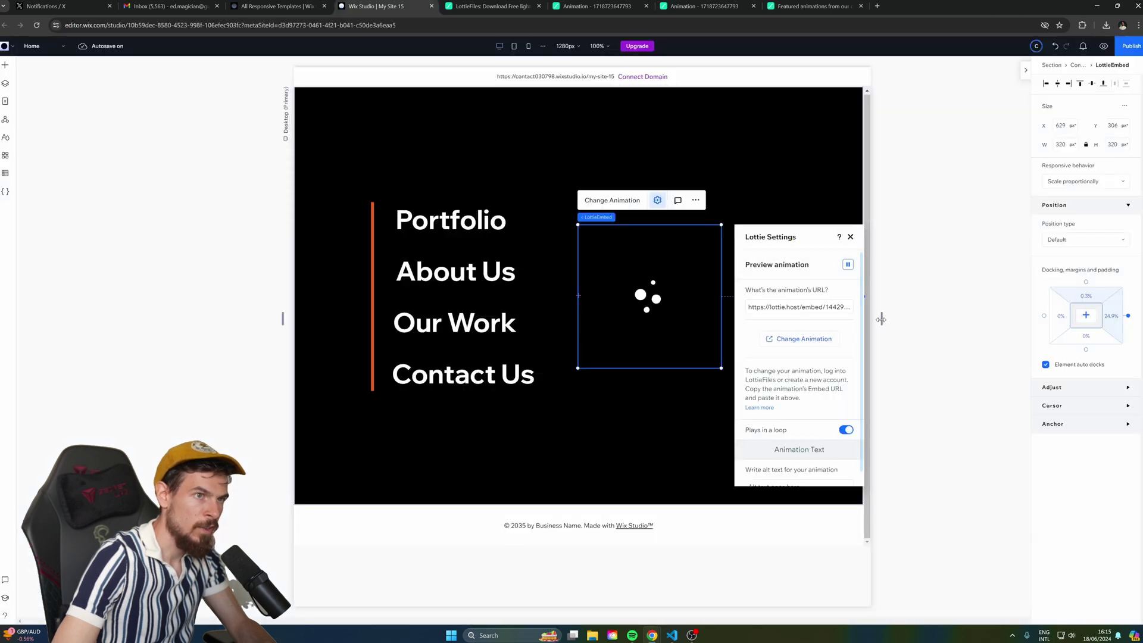
Enlarge the Contacto Lottie illustration to 443 × 443 px and position it beside the four links.
{"action": "left_click", "coordinate": [1095, 75]}
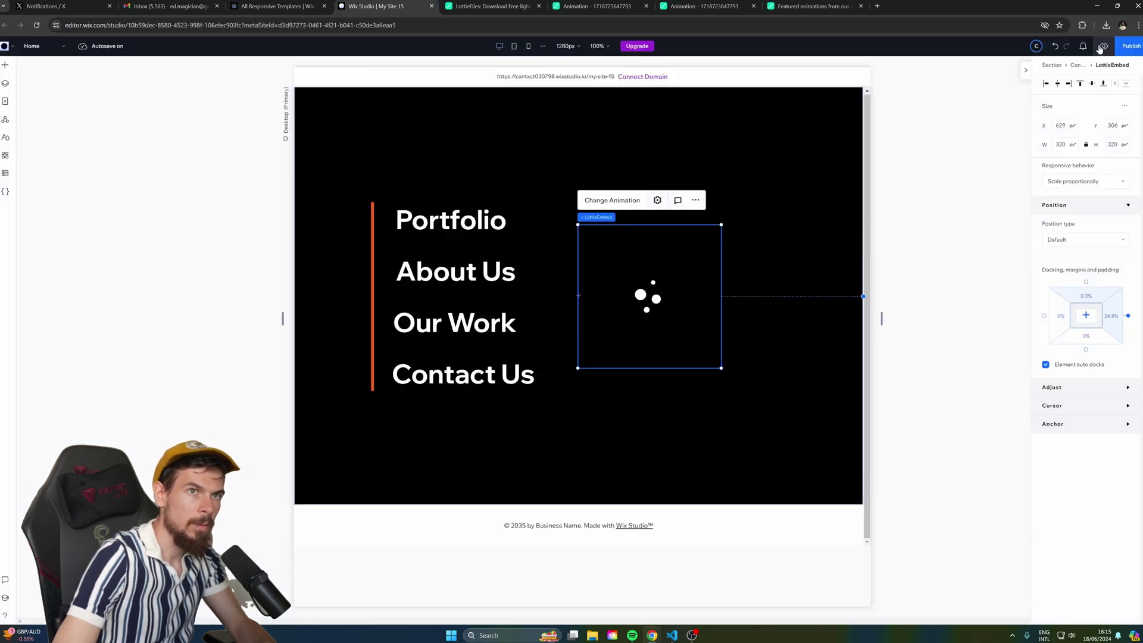
{"action": "left_click", "coordinate": [1103, 47]}
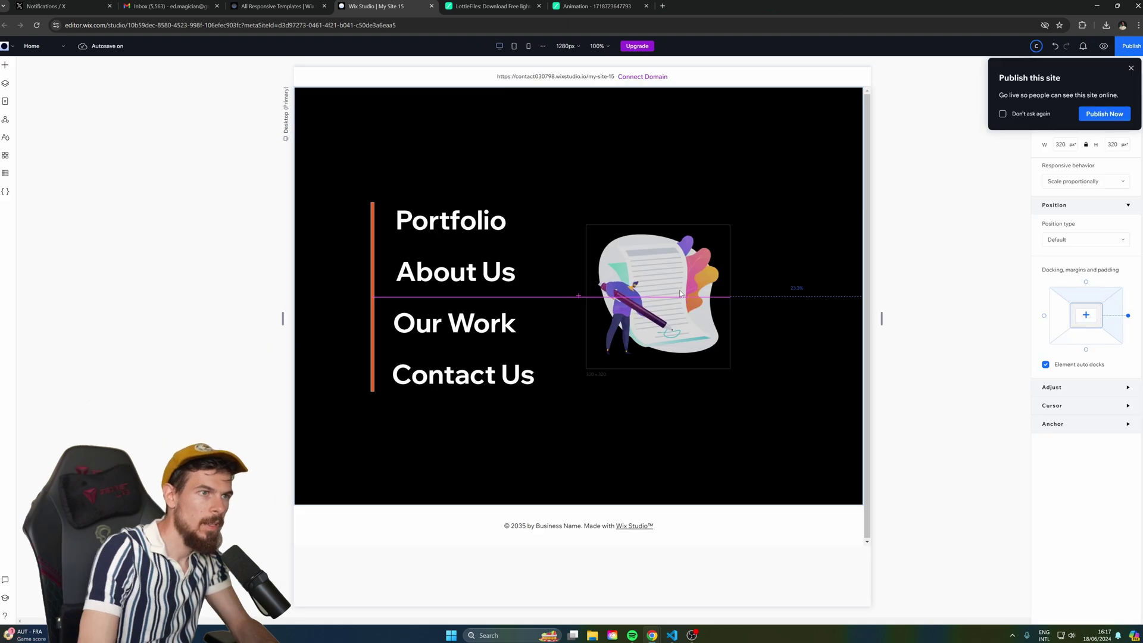
{"action": "left_click", "coordinate": [680, 293]}
{"action": "left_click_drag", "start_coordinate": [729, 224], "coordinate": [785, 172]}
{"action": "left_click_drag", "start_coordinate": [666, 296], "coordinate": [647, 304]}
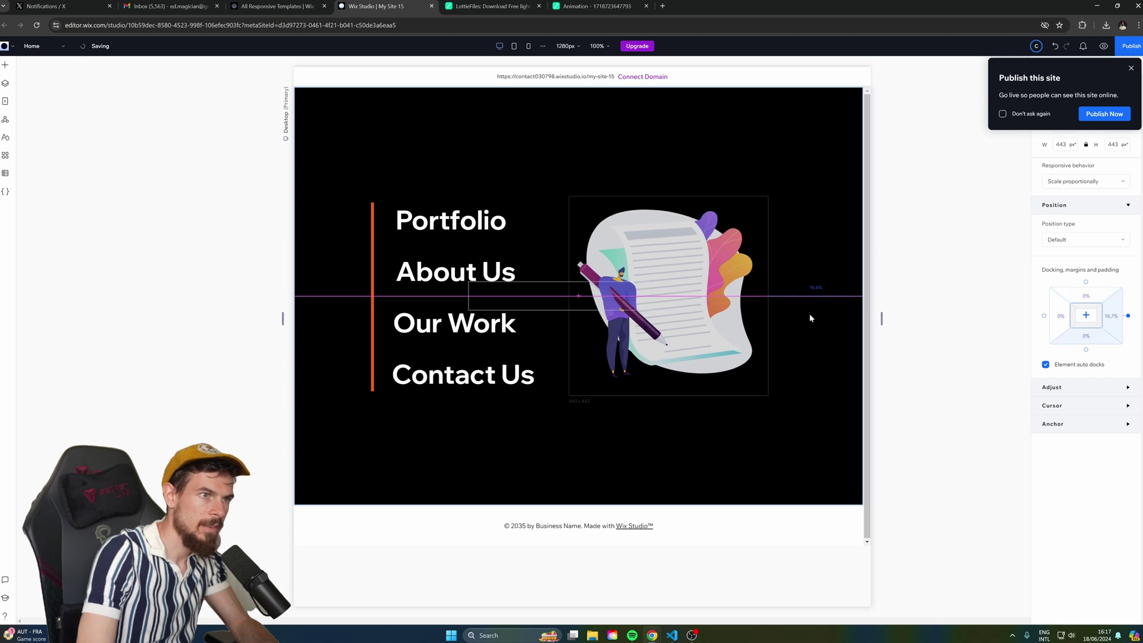
{"action": "left_click", "coordinate": [965, 273]}
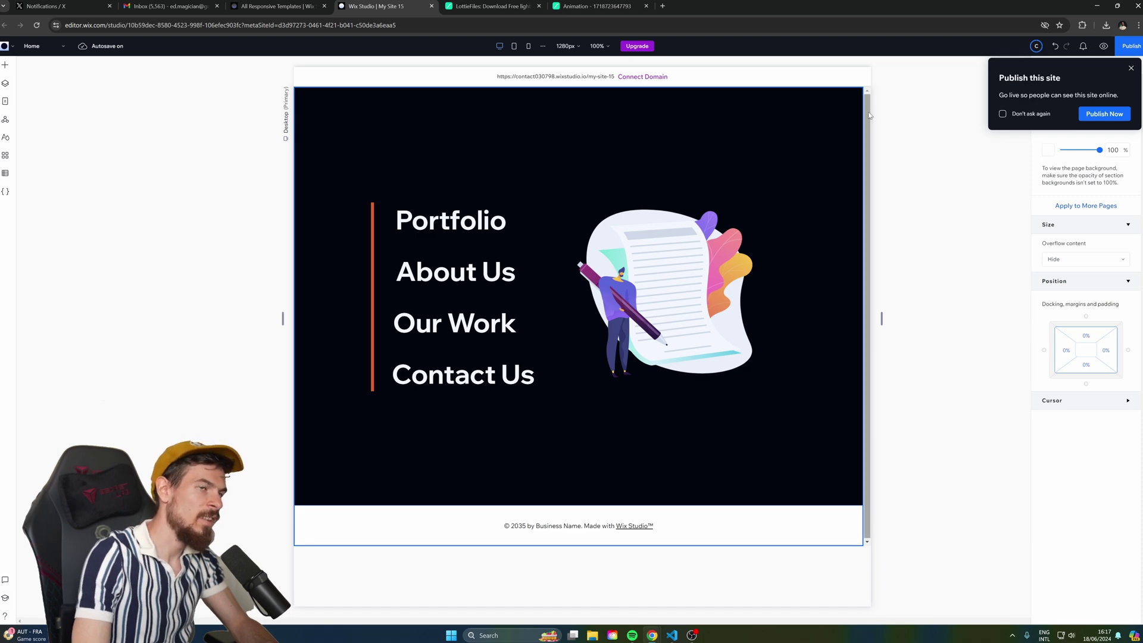
Add a title in the black section's top right with white text at 16 px font size.
{"action": "left_click", "coordinate": [12, 69]}
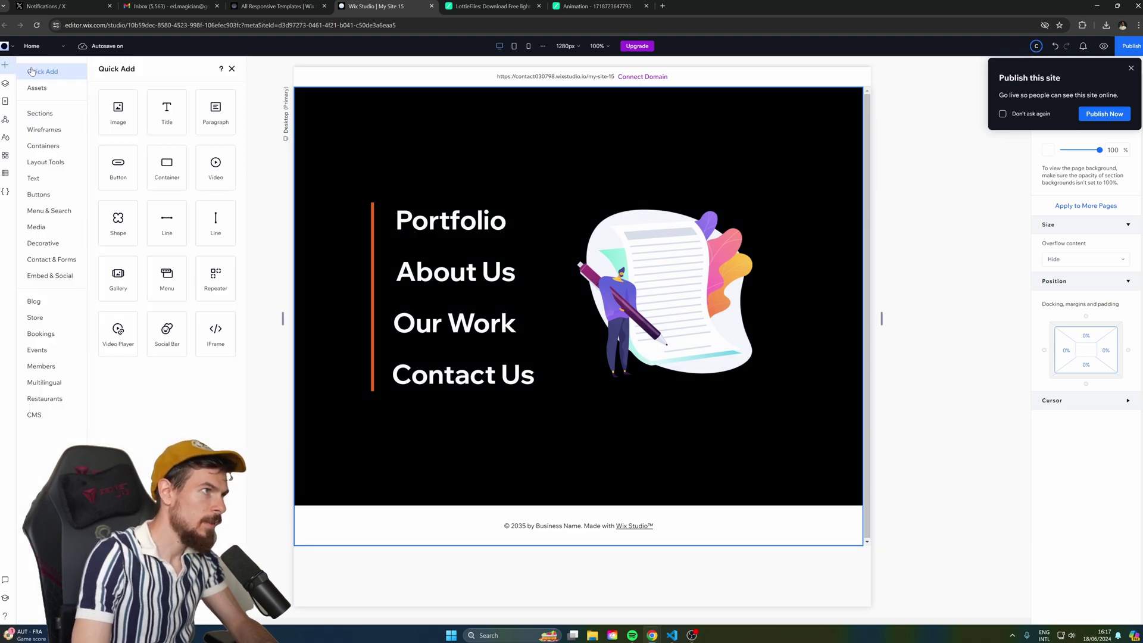
{"action": "left_click_drag", "start_coordinate": [162, 115], "coordinate": [785, 125]}
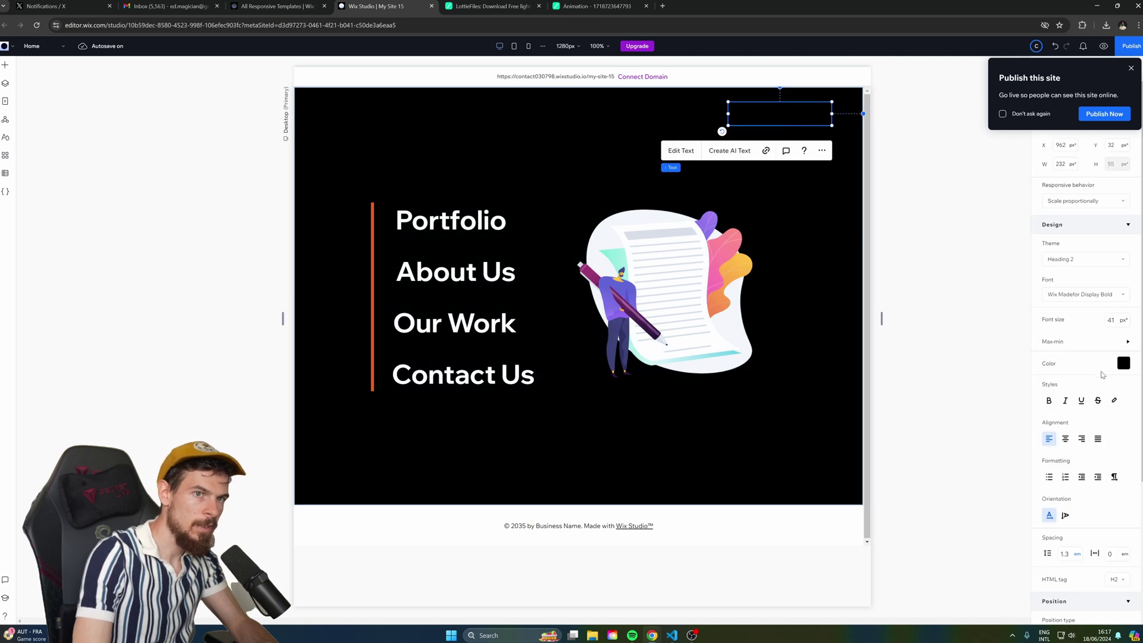
{"action": "left_click", "coordinate": [1123, 363]}
{"action": "left_click", "coordinate": [1060, 457]}
{"action": "left_click", "coordinate": [1115, 321]}
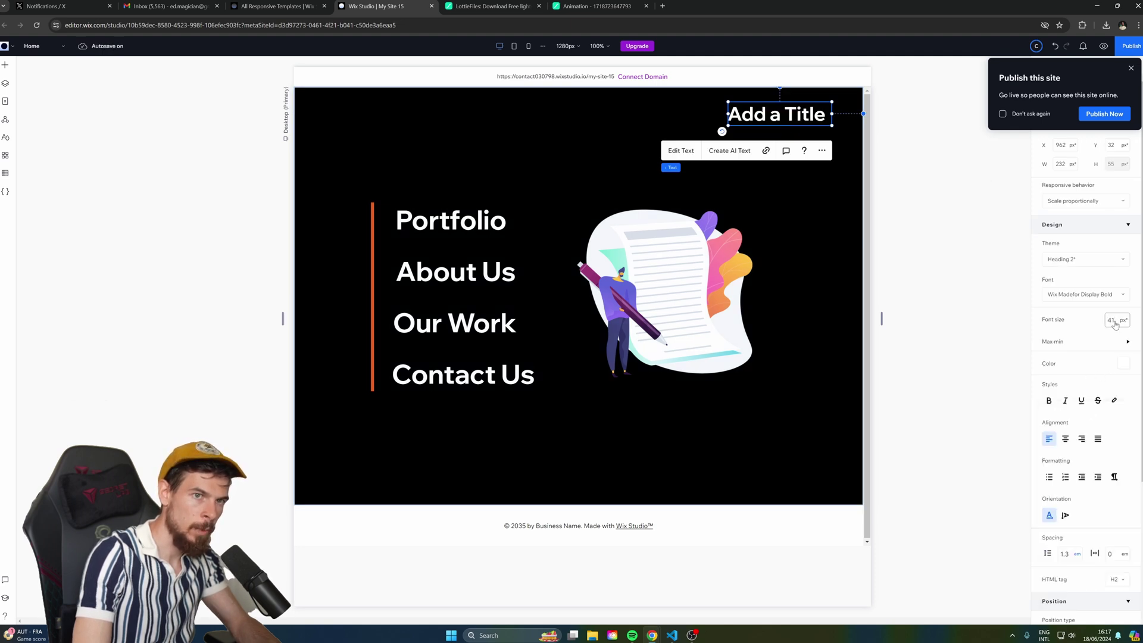
{"action": "type", "text": "24"}
{"action": "key", "text": "Return"}
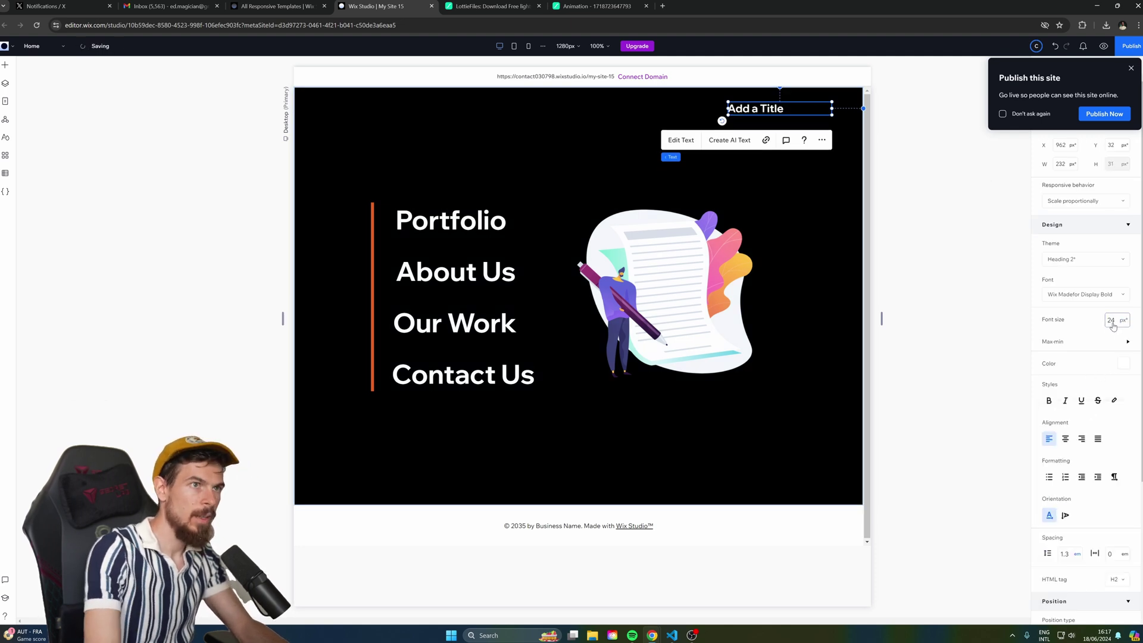
{"action": "type", "text": "1"}
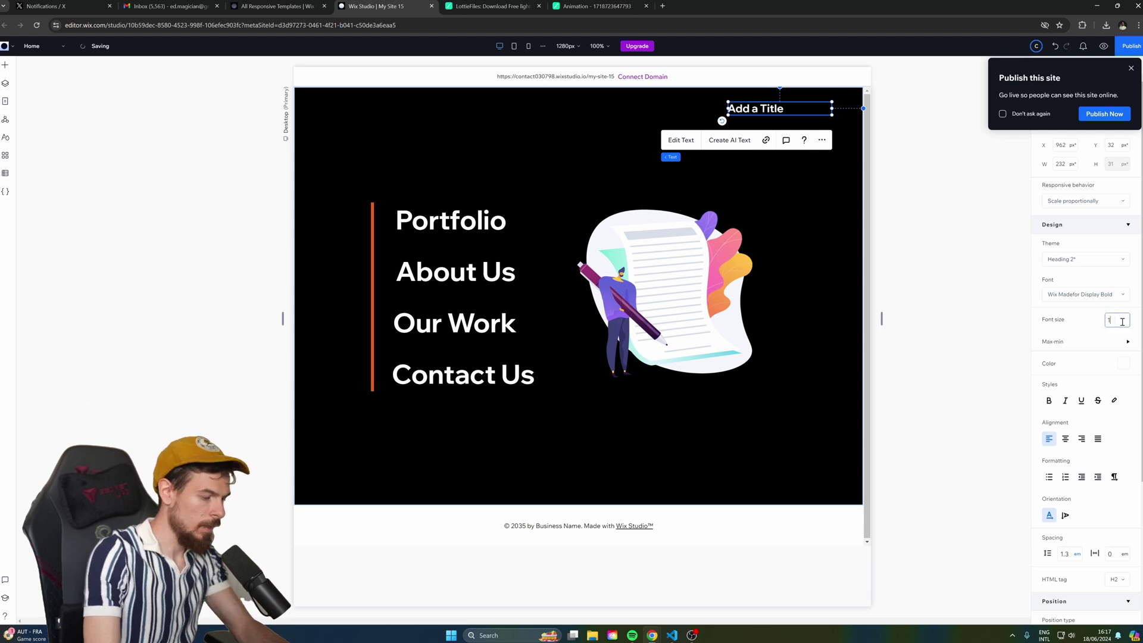
{"action": "type", "text": "6"}
{"action": "key", "text": "Return"}
Change the title's wording to 'menu' and narrow its text box to fit the word.
{"action": "double_click", "coordinate": [757, 107]}
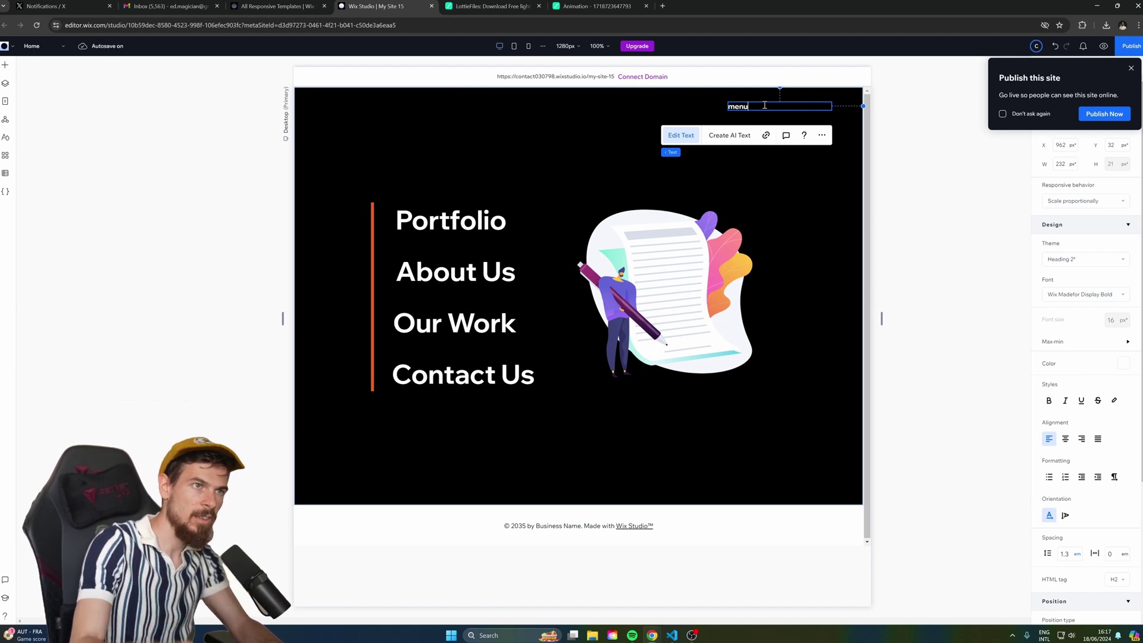
{"action": "left_click", "coordinate": [832, 204]}
{"action": "left_click", "coordinate": [768, 107]}
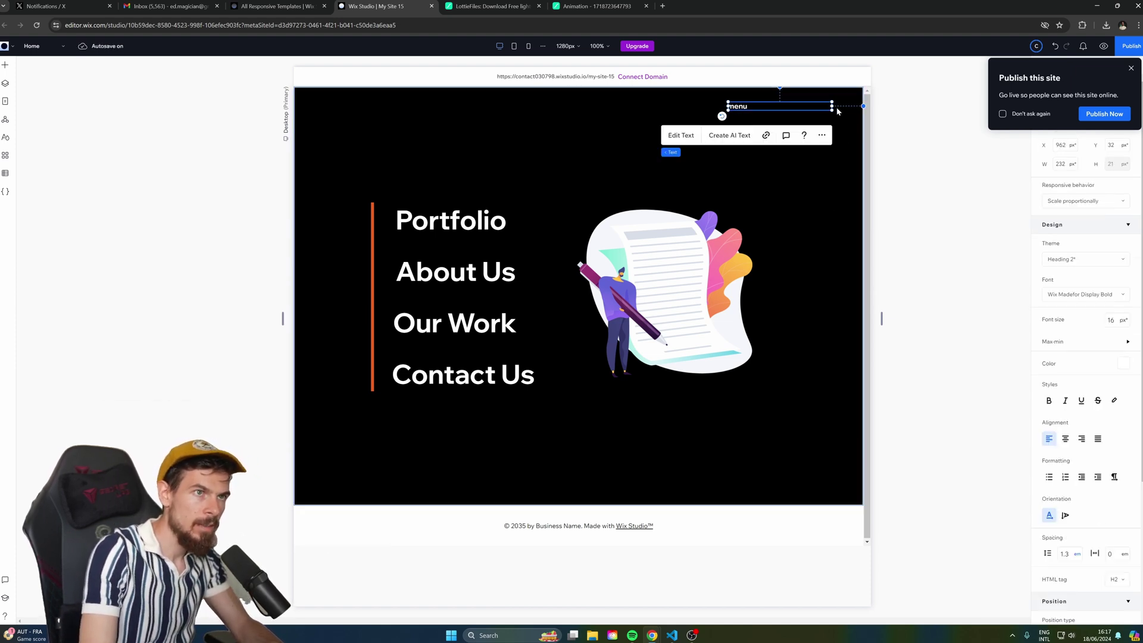
{"action": "left_click_drag", "start_coordinate": [831, 106], "coordinate": [806, 110]}
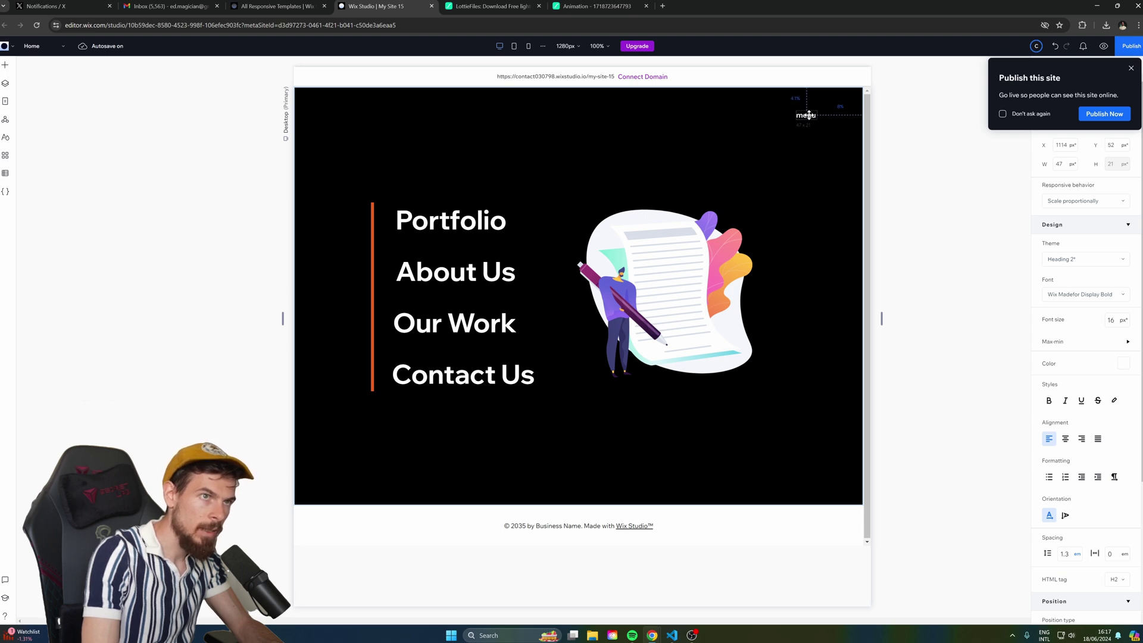
{"action": "left_click", "coordinate": [807, 113]}
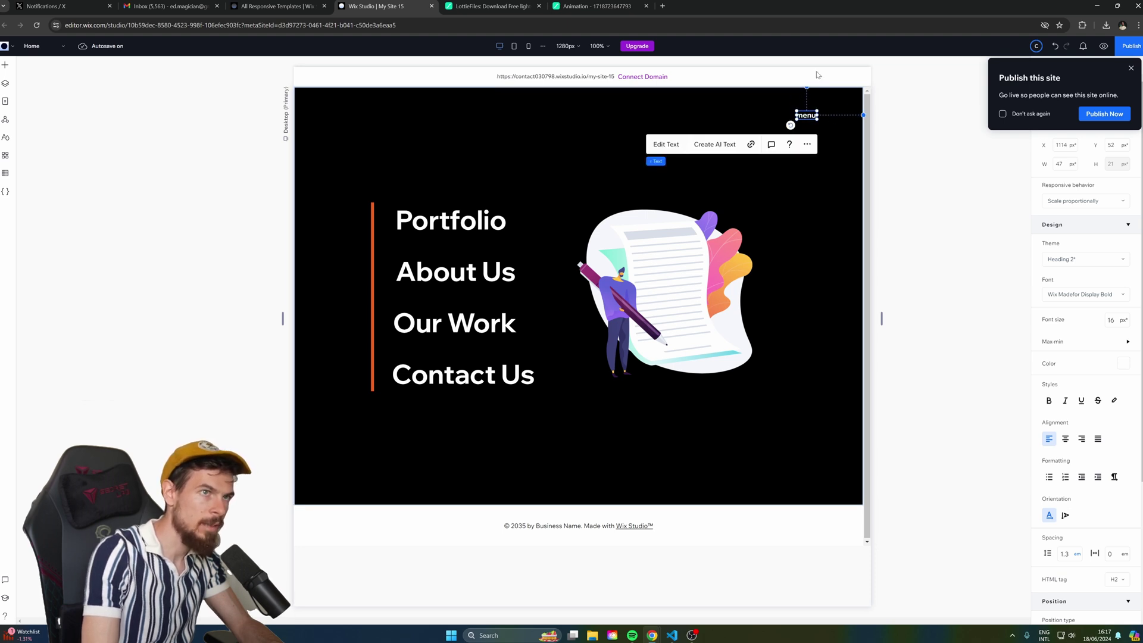
{"action": "left_click", "coordinate": [915, 317]}
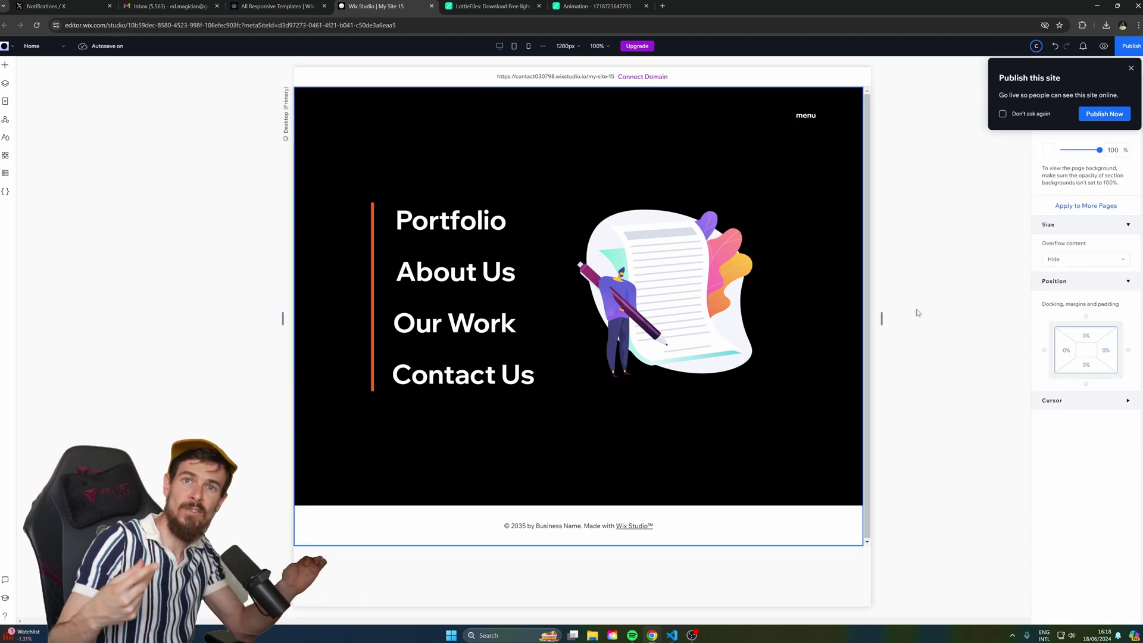